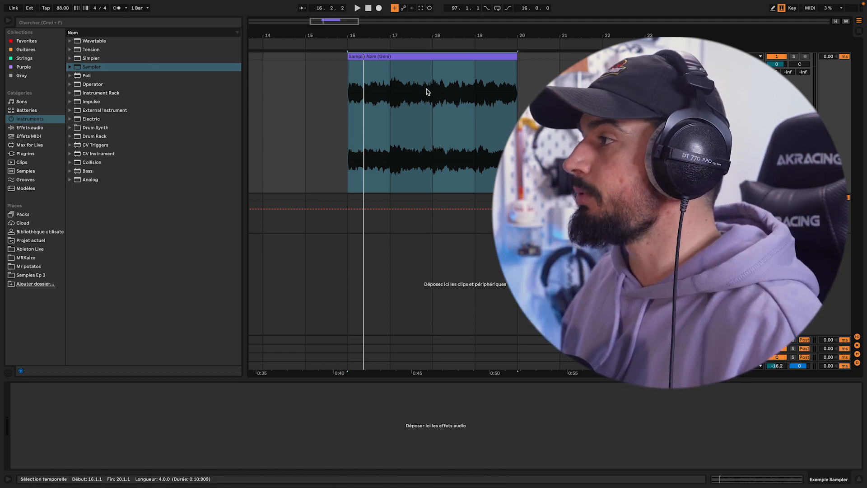
# Audition the frozen audio clip in the arrangement and load it as the sample of the empty Sampler
pyautogui.press('space')
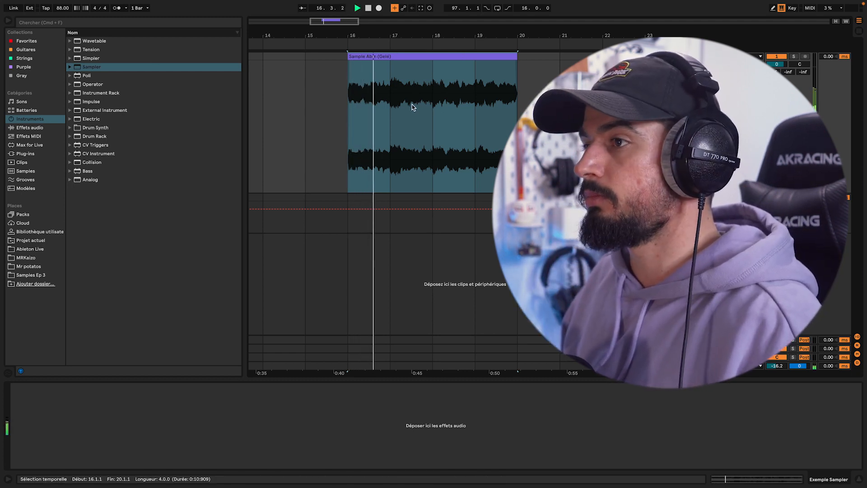
pyautogui.press('space')
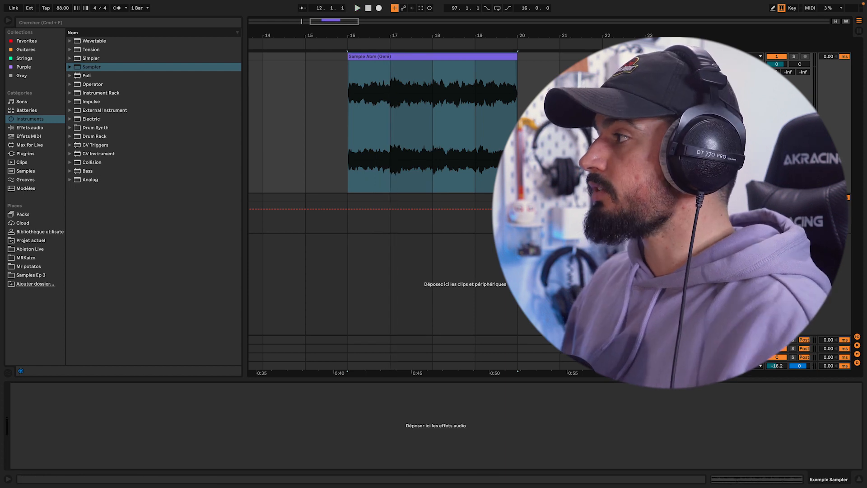
pyautogui.click(695, 198)
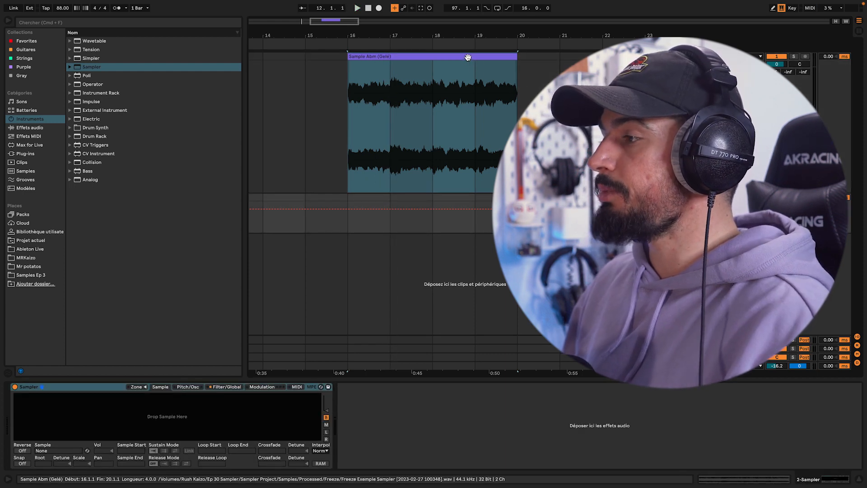
pyautogui.moveTo(467, 58); pyautogui.dragTo(154, 413)
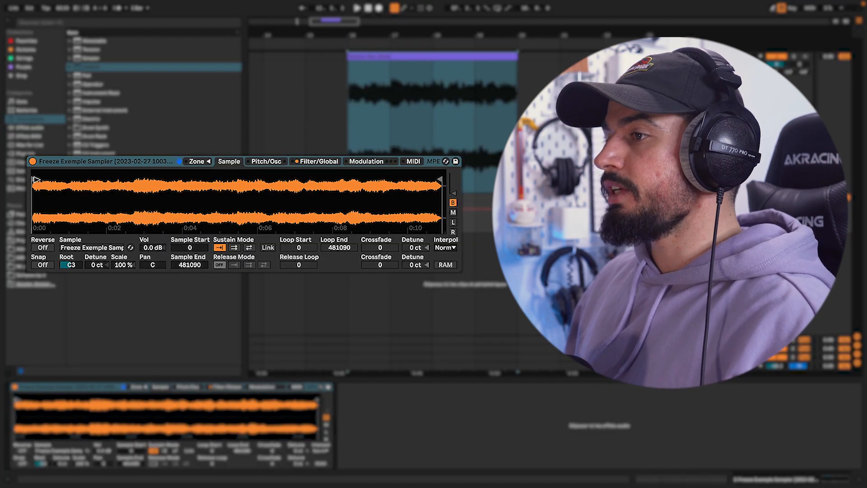
# Set the sample start to about 62040 and the sample end to about 183235, and try Snap on and off
pyautogui.moveTo(36, 179); pyautogui.dragTo(85, 180)
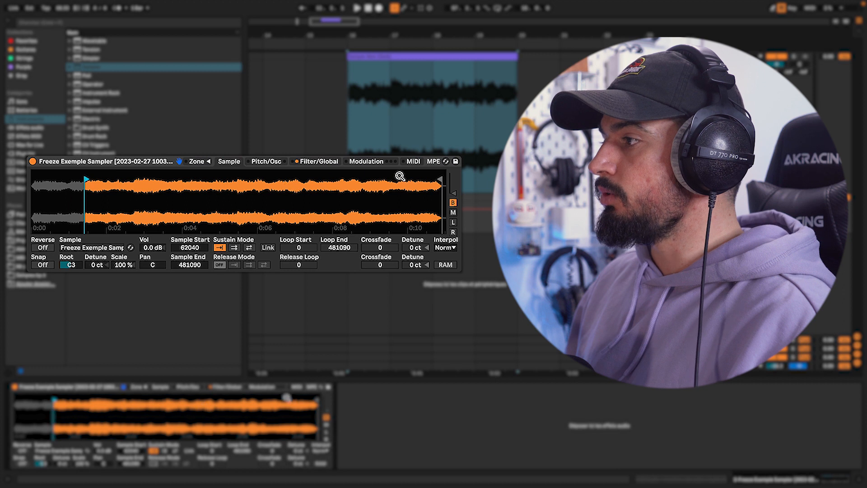
pyautogui.moveTo(436, 179); pyautogui.dragTo(183, 185)
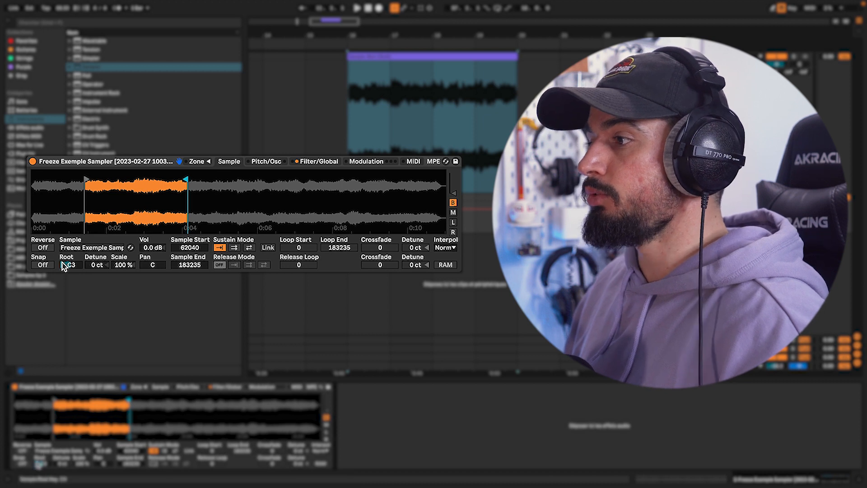
pyautogui.click(44, 265)
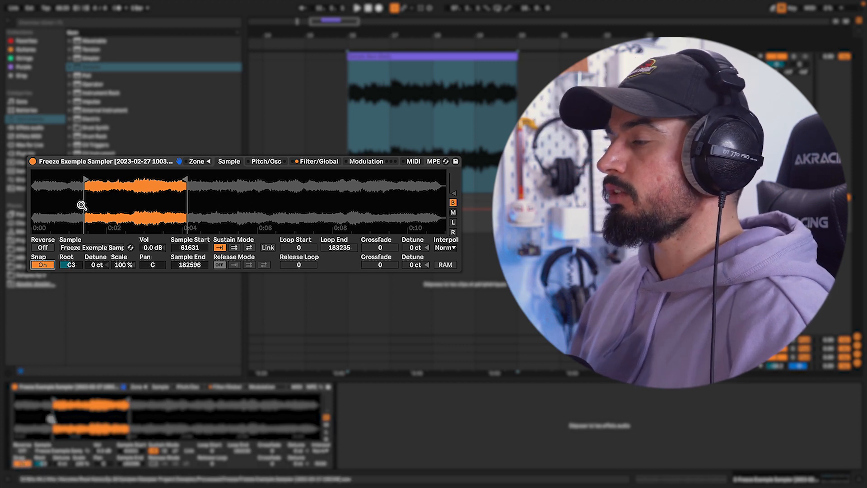
pyautogui.click(51, 264)
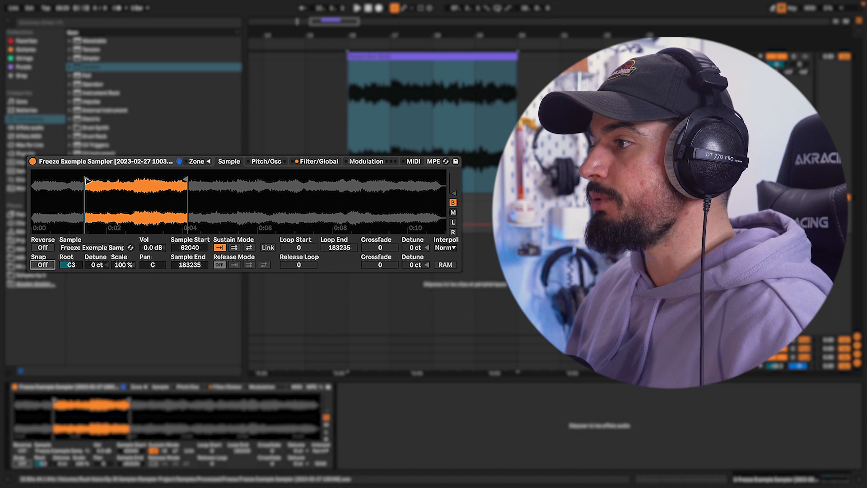
# With Snap off, reposition the sample start at individual-sample detail, trying about 43995 and placing it at about 124034
pyautogui.moveTo(85, 180)
pyautogui.mouseDown()
pyautogui.moveTo(70, 180)
pyautogui.moveTo(70, 235)
pyautogui.moveTo(27, 246)
pyautogui.moveTo(180, 246)
pyautogui.moveTo(86, 259)
pyautogui.moveTo(117, 266)
pyautogui.mouseUp()
pyautogui.moveTo(143, 203)
pyautogui.mouseDown()
pyautogui.moveTo(334, 204)
pyautogui.moveTo(33, 217)
pyautogui.moveTo(182, 221)
pyautogui.moveTo(228, 196)
pyautogui.moveTo(311, 198)
pyautogui.moveTo(223, 200)
pyautogui.mouseUp()
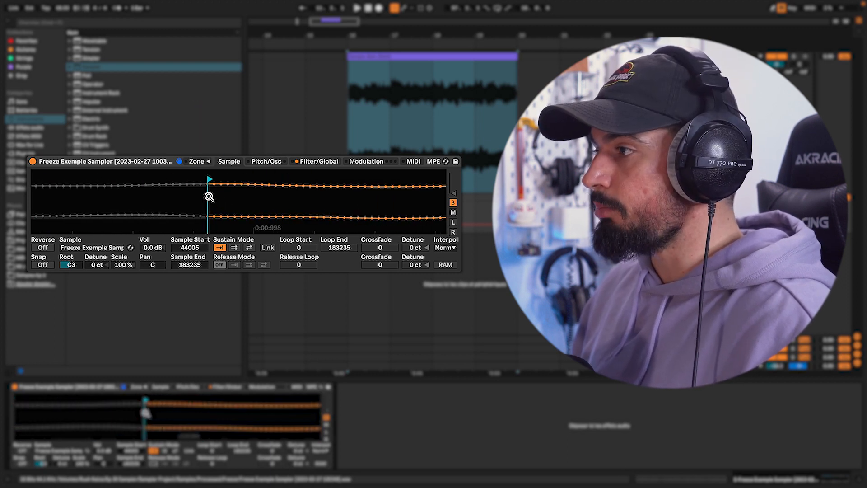
pyautogui.moveTo(209, 196)
pyautogui.mouseDown()
pyautogui.moveTo(193, 188)
pyautogui.moveTo(199, 182)
pyautogui.moveTo(175, 222)
pyautogui.mouseUp()
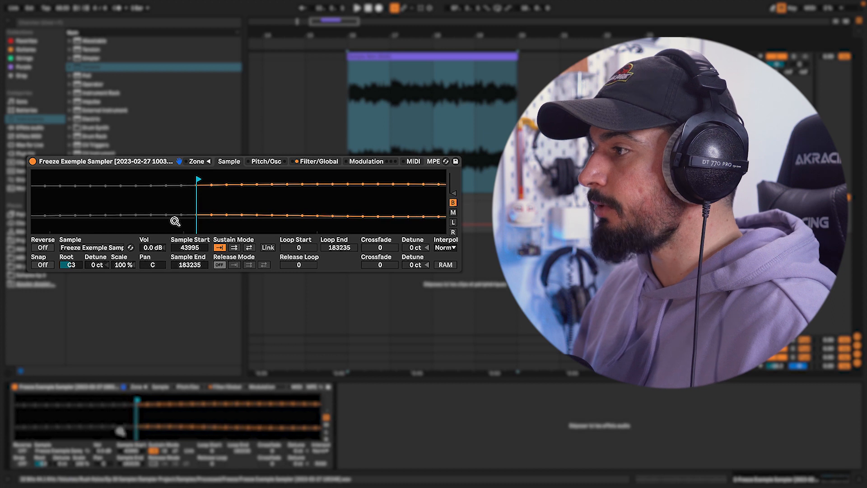
pyautogui.moveTo(215, 185)
pyautogui.mouseDown()
pyautogui.moveTo(214, 212)
pyautogui.moveTo(201, 197)
pyautogui.moveTo(200, 213)
pyautogui.mouseUp()
pyautogui.moveTo(131, 191); pyautogui.dragTo(131, 171)
pyautogui.moveTo(90, 196)
pyautogui.mouseDown()
pyautogui.moveTo(91, 178)
pyautogui.moveTo(206, 174)
pyautogui.moveTo(199, 210)
pyautogui.mouseUp()
pyautogui.moveTo(228, 180); pyautogui.dragTo(199, 179)
pyautogui.scroll(3, 201, 210)
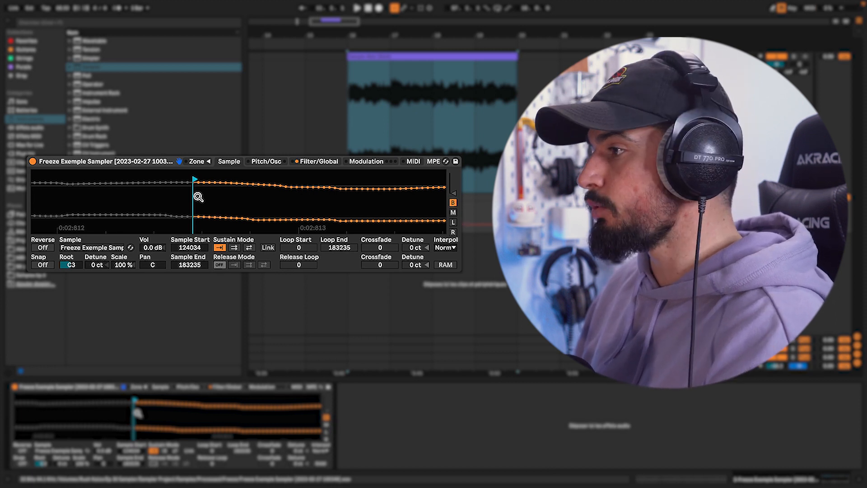
pyautogui.moveTo(190, 182); pyautogui.dragTo(194, 194)
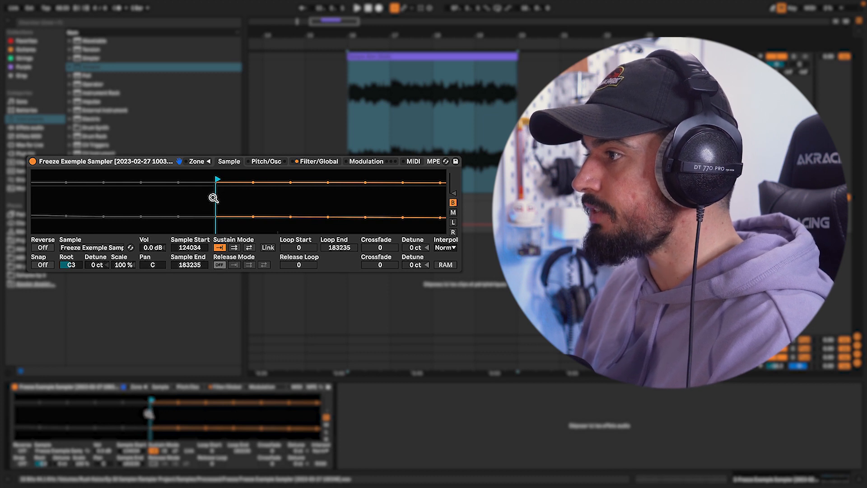
pyautogui.moveTo(226, 198); pyautogui.dragTo(227, 213)
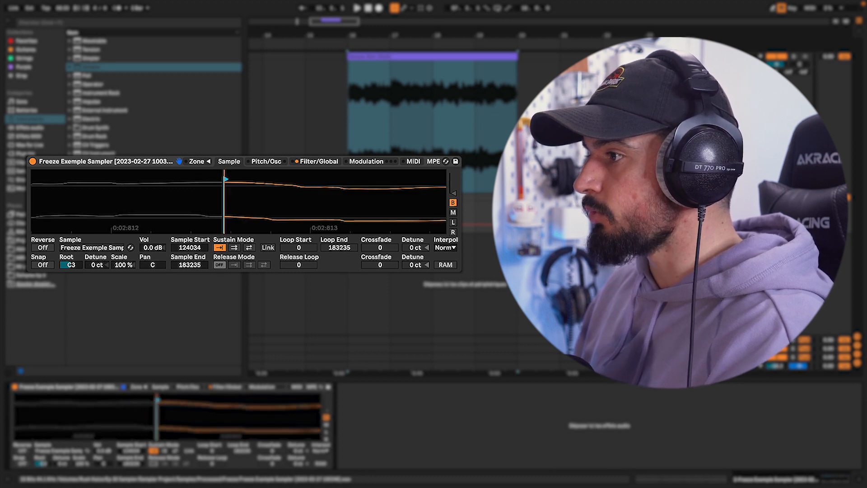
# Turn on Snap and examine where the sample start sits on the waveform at individual-sample detail
pyautogui.click(44, 265)
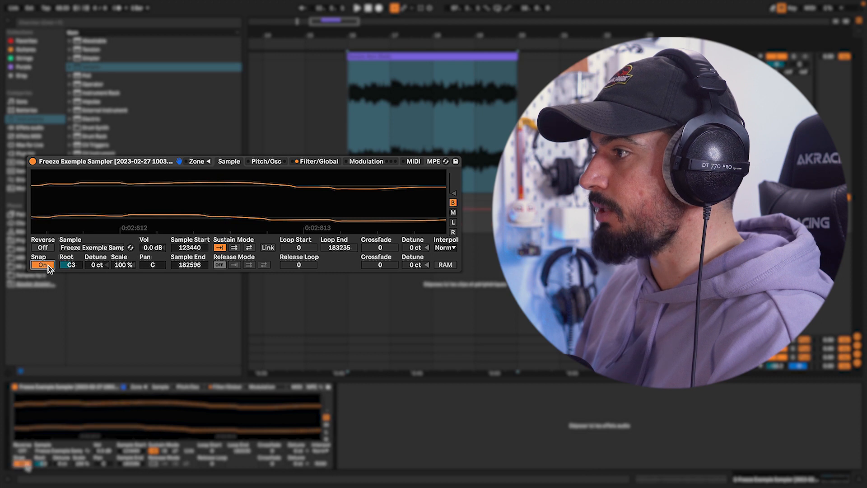
pyautogui.moveTo(225, 204); pyautogui.dragTo(199, 228)
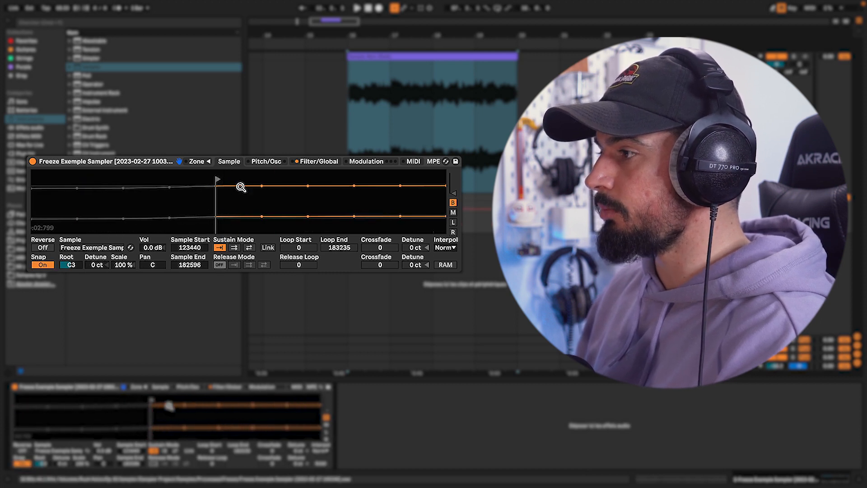
pyautogui.moveTo(215, 194)
pyautogui.mouseDown()
pyautogui.moveTo(216, 203)
pyautogui.moveTo(216, 194)
pyautogui.mouseUp()
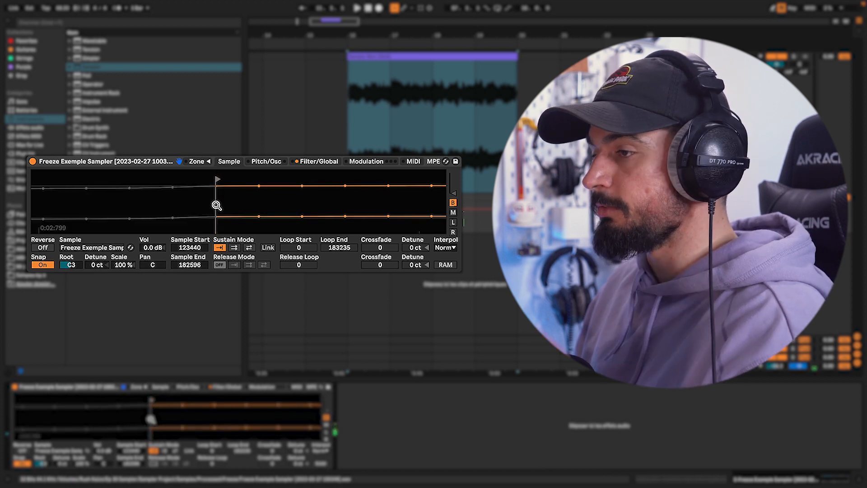
pyautogui.moveTo(217, 204)
pyautogui.mouseDown()
pyautogui.moveTo(216, 216)
pyautogui.moveTo(216, 168)
pyautogui.moveTo(136, 208)
pyautogui.mouseUp()
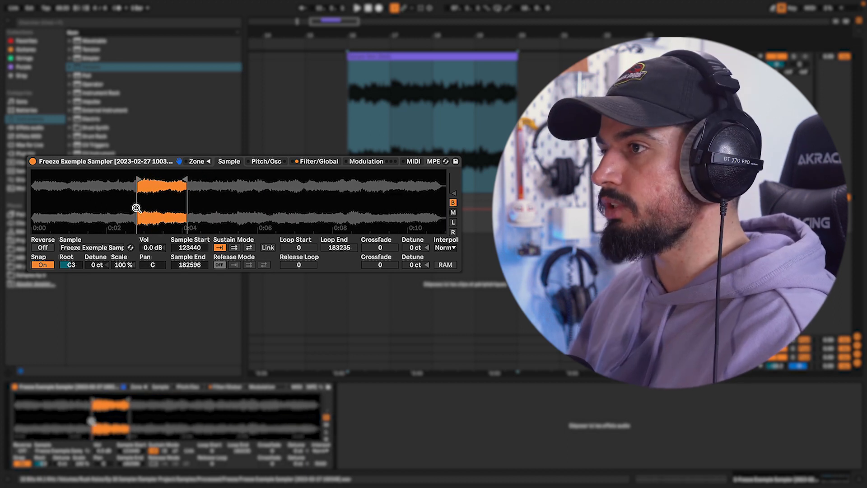
# Set the root key to G#3 and the sample end to about 145784, trying Reverse on and off
pyautogui.click(44, 248)
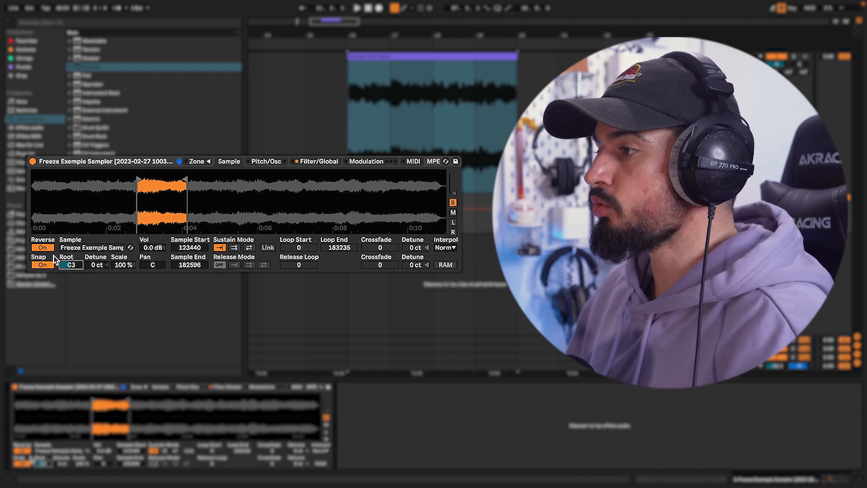
pyautogui.moveTo(71, 265); pyautogui.dragTo(71, 263)
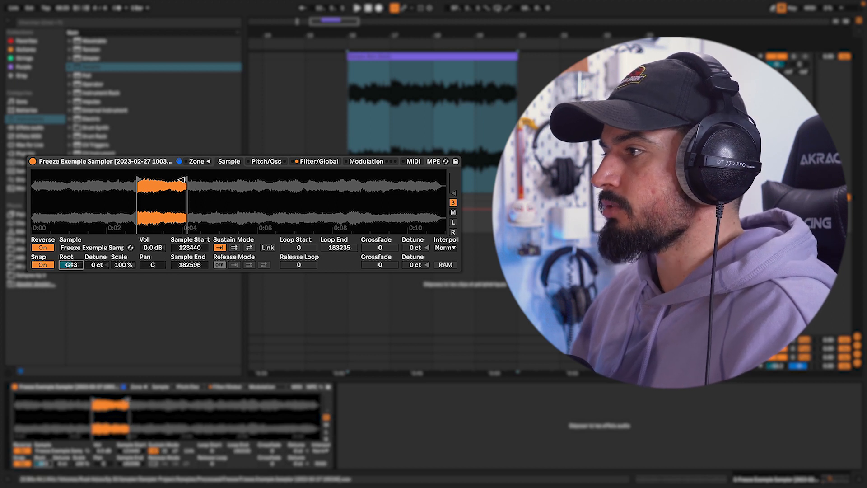
pyautogui.moveTo(181, 180); pyautogui.dragTo(155, 181)
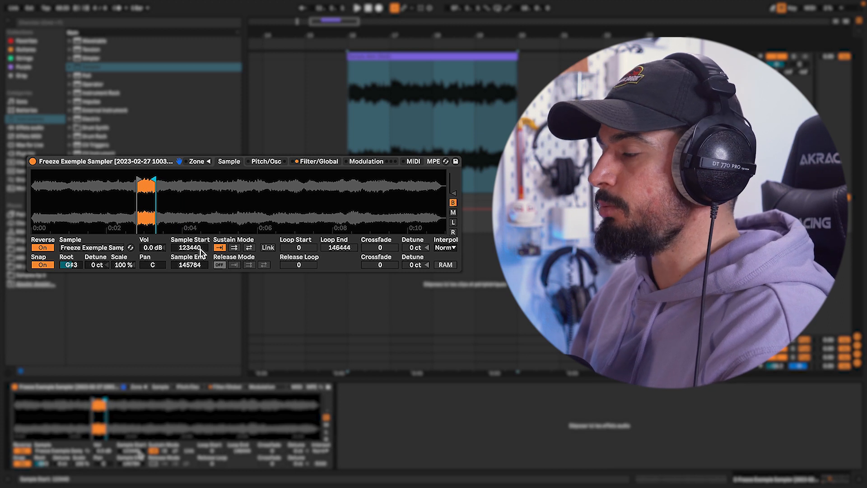
pyautogui.click(44, 249)
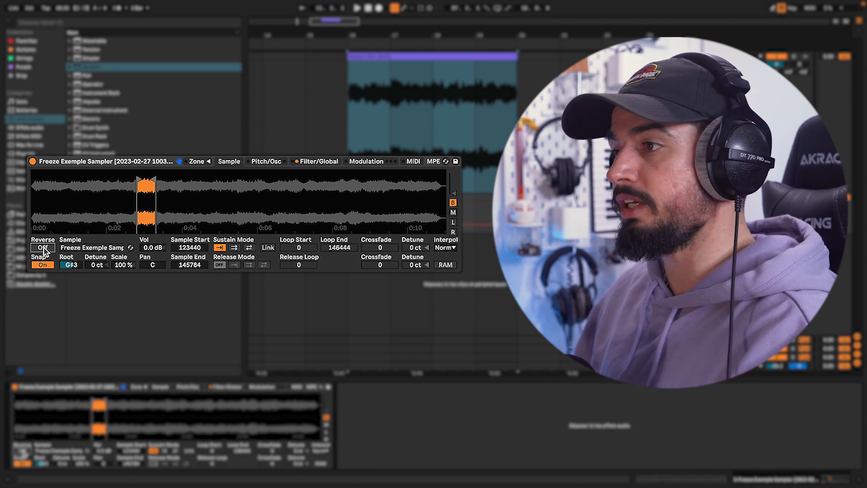
# Enable the forward sustain loop starting at about 122368, and move the sample range to about 145783–197099
pyautogui.click(233, 247)
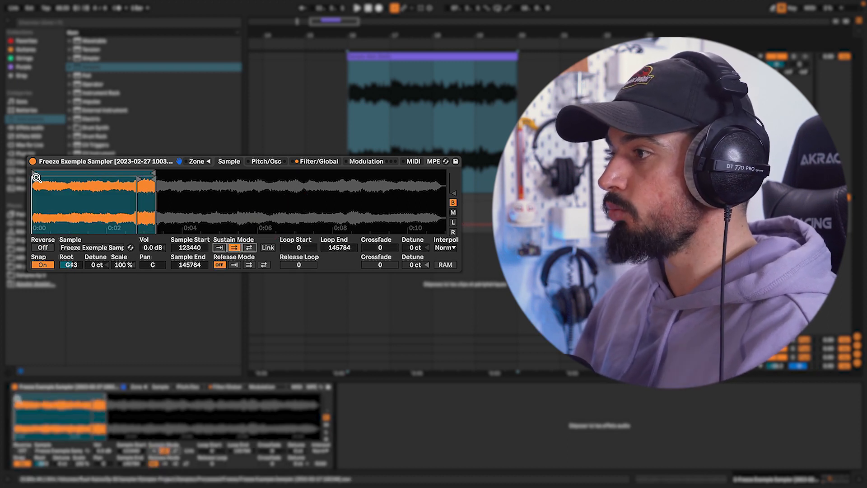
pyautogui.moveTo(35, 175); pyautogui.dragTo(140, 175)
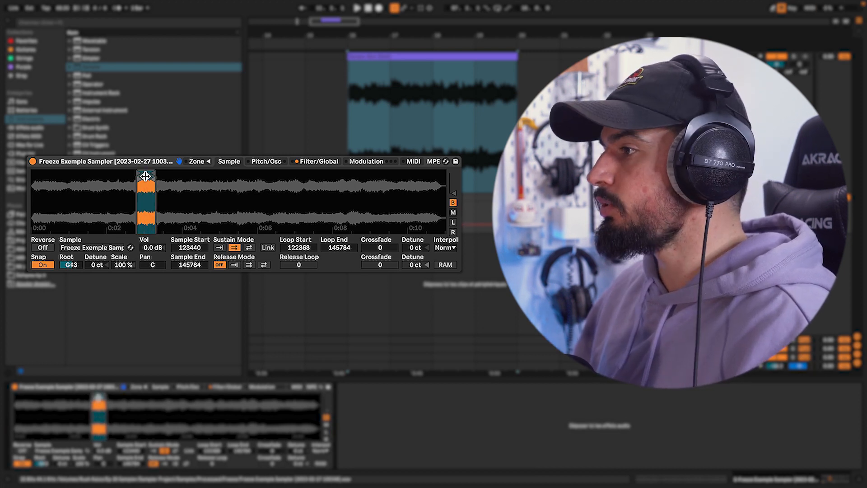
pyautogui.moveTo(154, 179); pyautogui.dragTo(197, 179)
pyautogui.moveTo(139, 181); pyautogui.dragTo(162, 182)
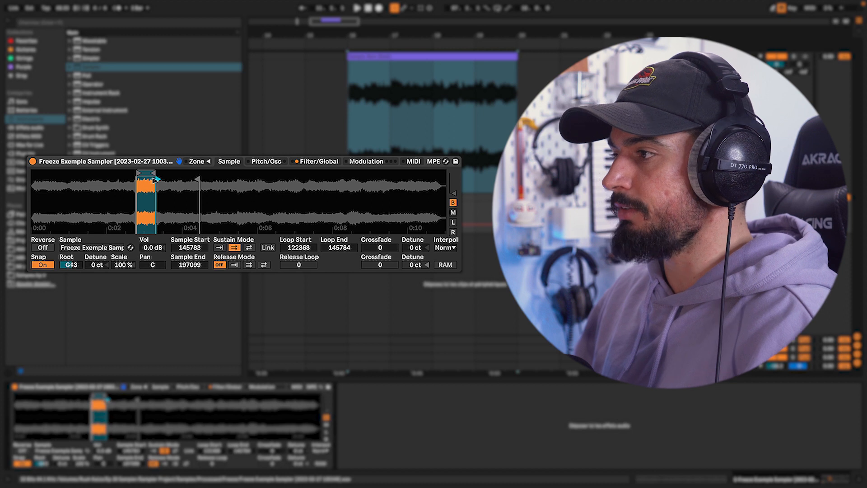
# Move the sample start to about 160469 with looping off, and set a back-and-forth sustain loop over about 158719–197099
pyautogui.click(220, 247)
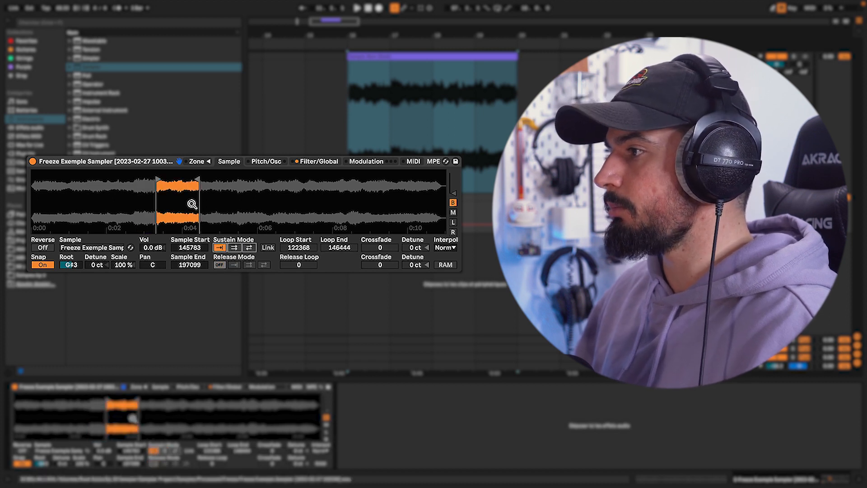
pyautogui.moveTo(163, 179); pyautogui.dragTo(170, 179)
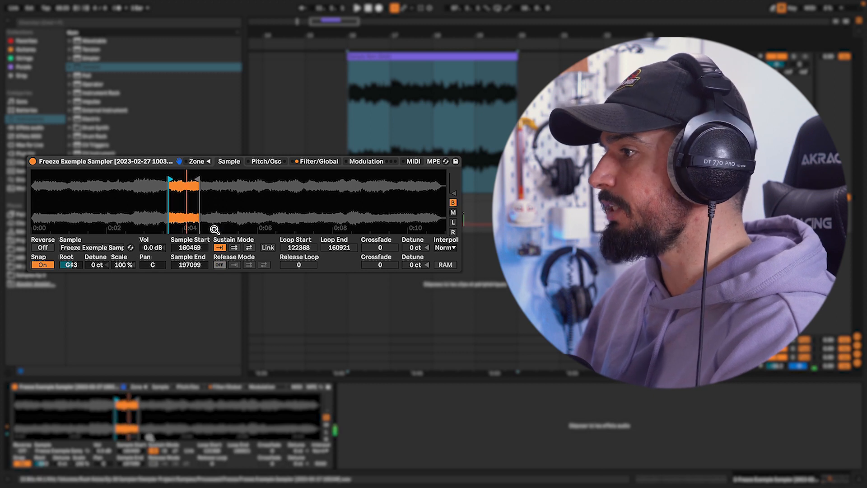
pyautogui.click(234, 247)
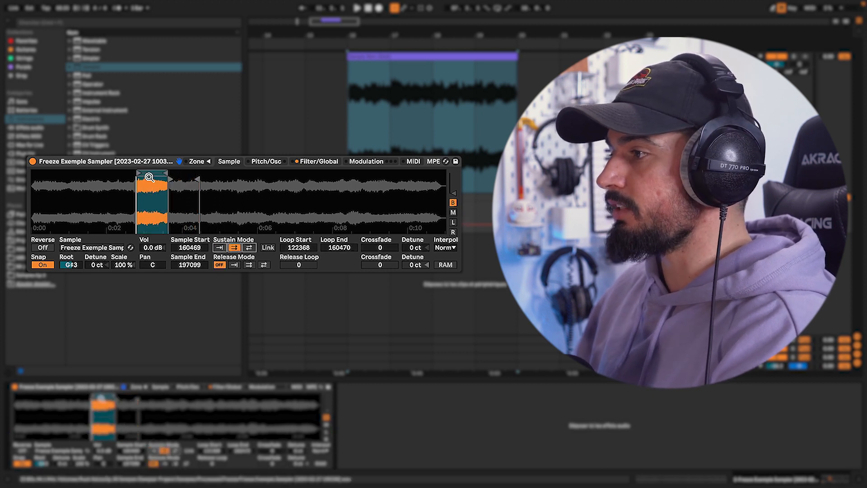
pyautogui.moveTo(151, 173); pyautogui.dragTo(182, 172)
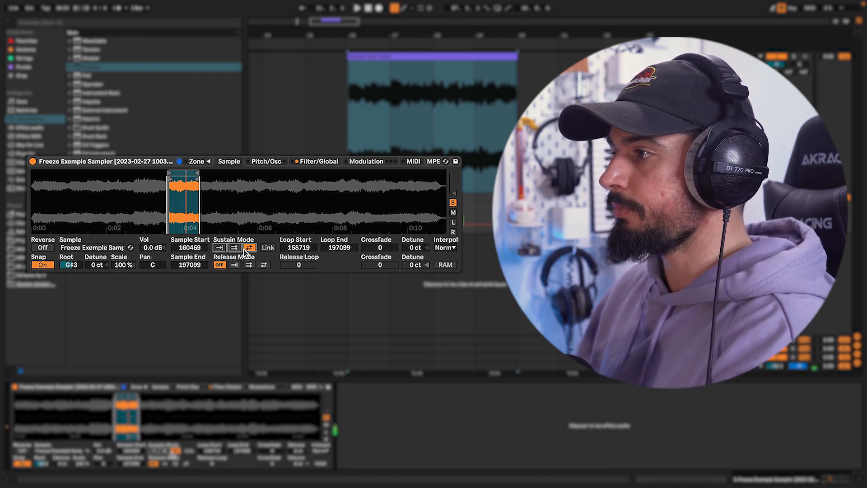
# Try linking the sample start to the loop start, and place the unlinked sample start at about 142444
pyautogui.click(268, 248)
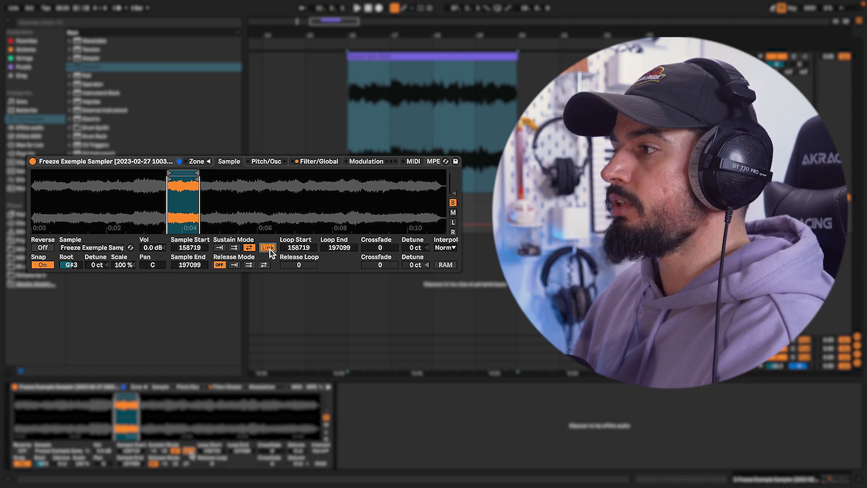
pyautogui.moveTo(168, 181); pyautogui.dragTo(137, 180)
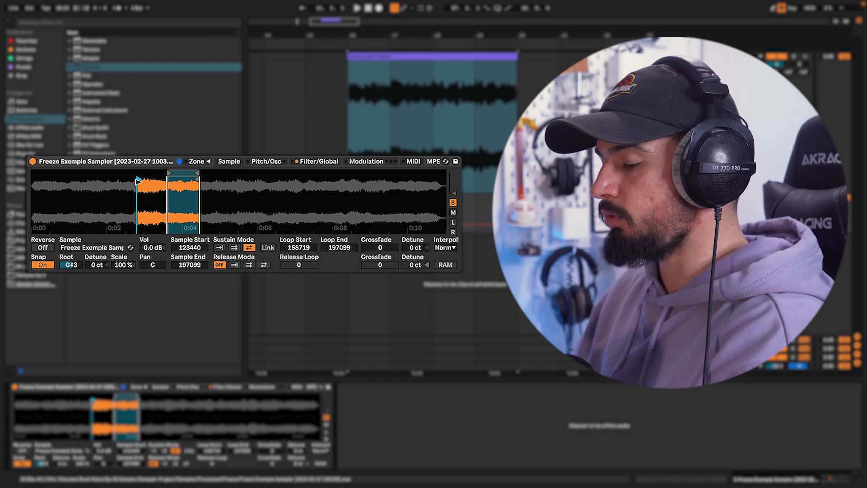
pyautogui.moveTo(138, 180); pyautogui.dragTo(154, 180)
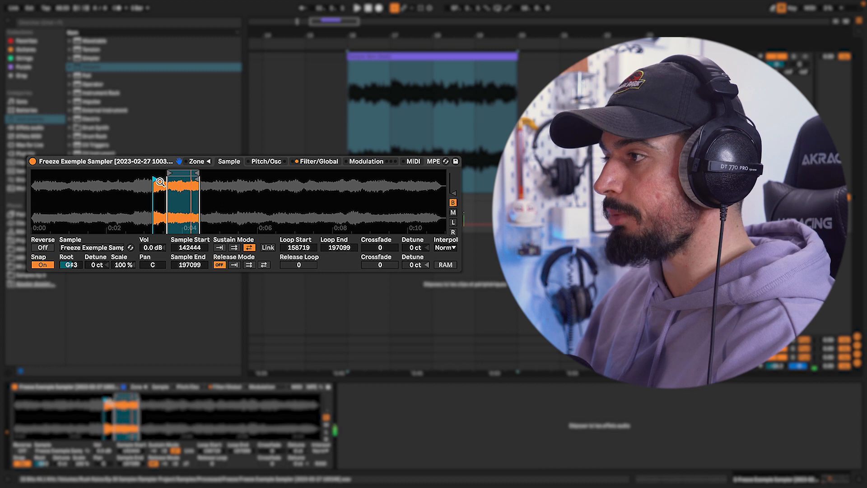
pyautogui.click(268, 248)
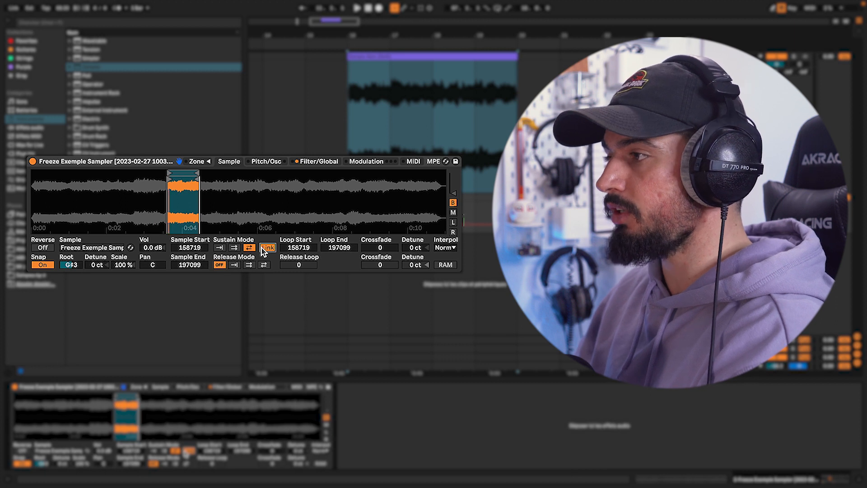
pyautogui.click(269, 248)
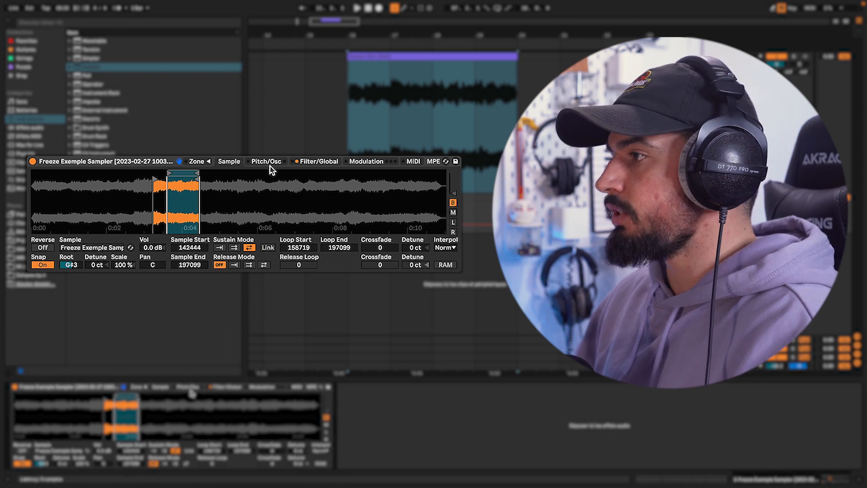
# Set the release of Sampler's volume envelope to 60 s
pyautogui.click(305, 163)
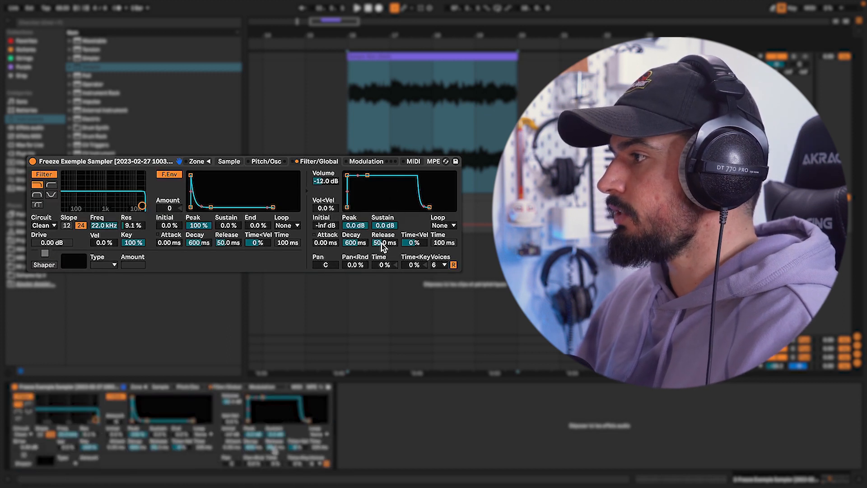
pyautogui.moveTo(382, 246); pyautogui.dragTo(382, 181)
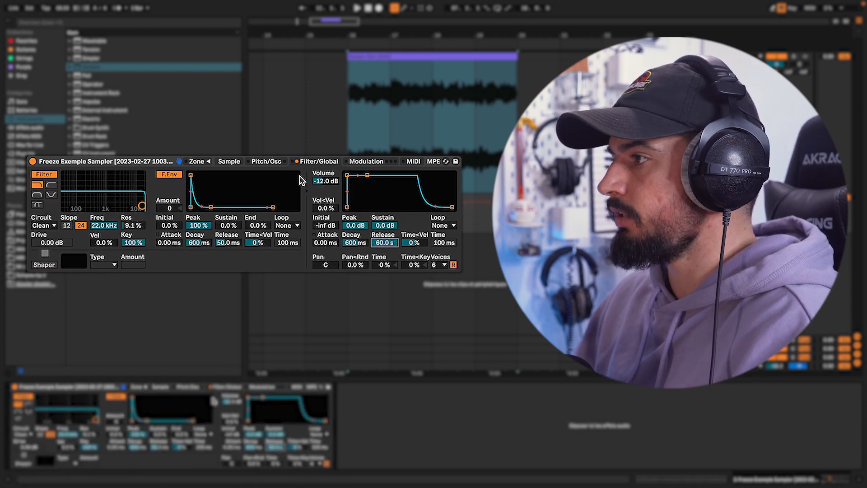
# Set the release mode to play through to the sample end, and move the linked sample and loop start to about 162217
pyautogui.click(228, 163)
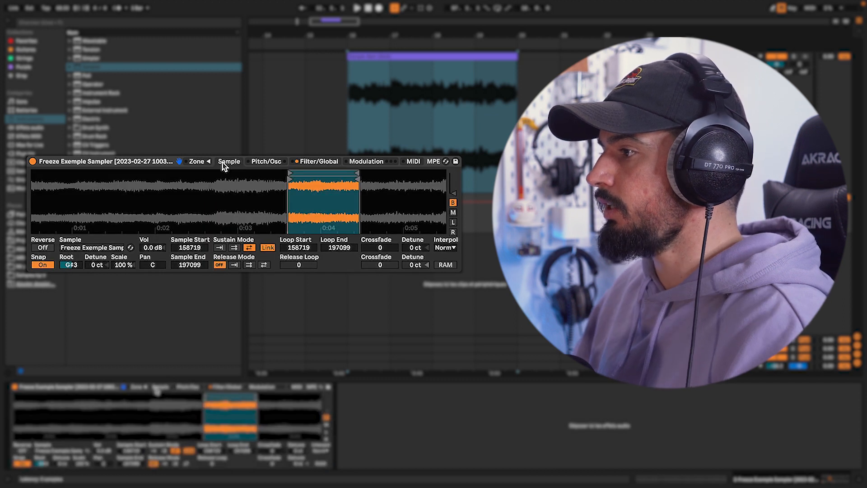
pyautogui.click(234, 264)
pyautogui.moveTo(289, 177); pyautogui.dragTo(295, 177)
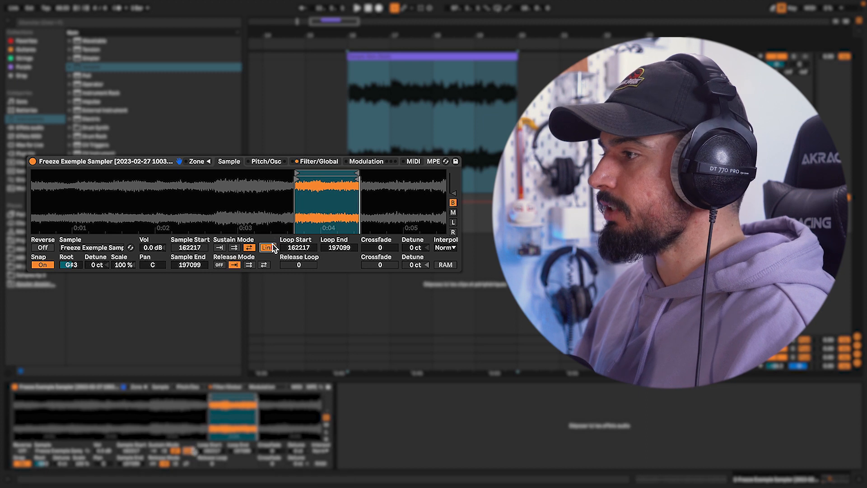
# Unlink the sample start from the loop start, and widen the sample range to about 153262–207907
pyautogui.click(271, 247)
pyautogui.moveTo(298, 180); pyautogui.dragTo(282, 181)
pyautogui.moveTo(354, 180); pyautogui.dragTo(373, 179)
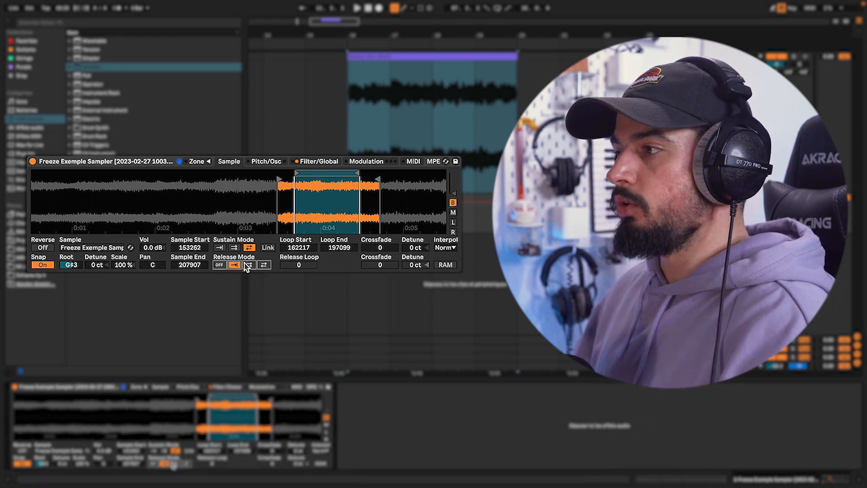
# Enable the forward release loop and place it right after the sustain loop, over about 197098–217392
pyautogui.click(248, 264)
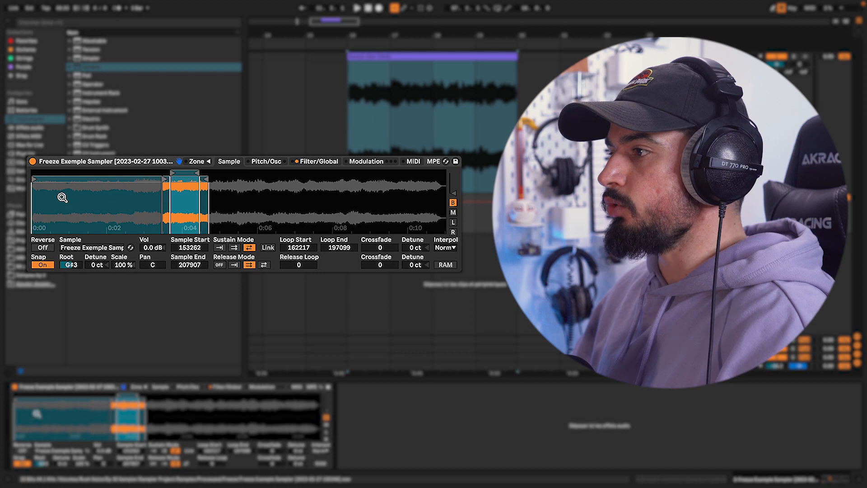
pyautogui.moveTo(35, 179)
pyautogui.mouseDown()
pyautogui.moveTo(222, 180)
pyautogui.moveTo(210, 181)
pyautogui.mouseUp()
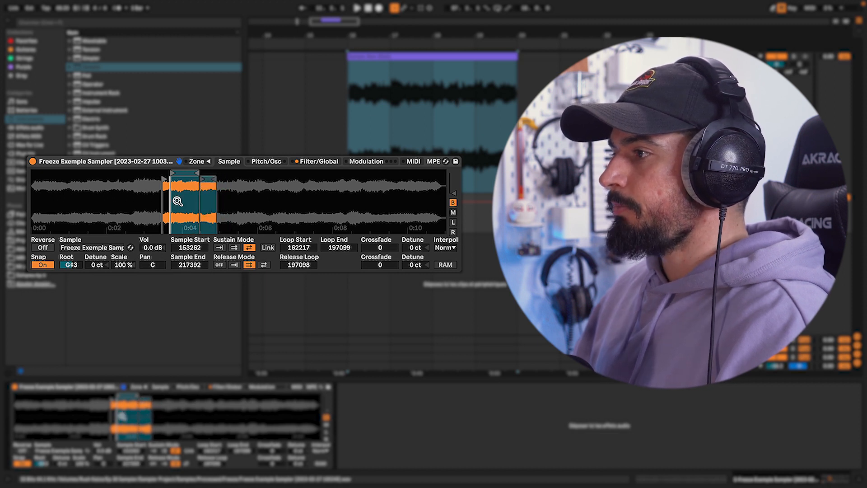
pyautogui.scroll(5, 178, 202)
pyautogui.scroll(1, 174, 200)
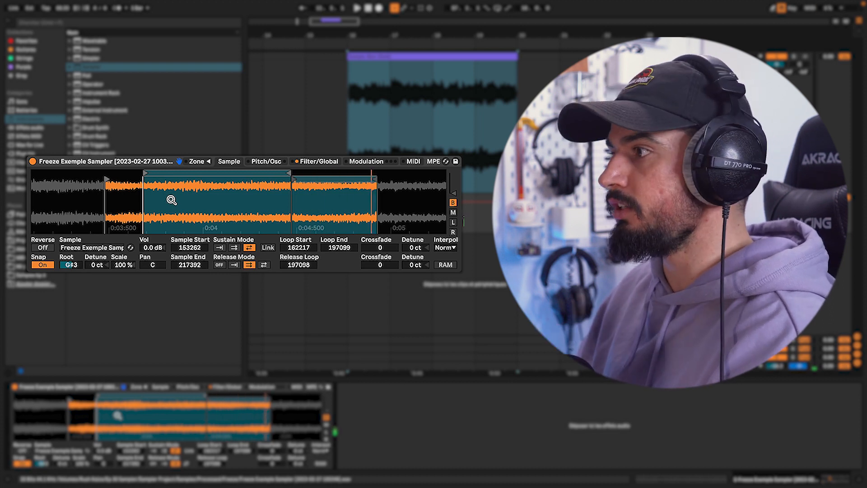
# Switch the release loop to back-and-forth and move it to about 211839–232541
pyautogui.click(264, 265)
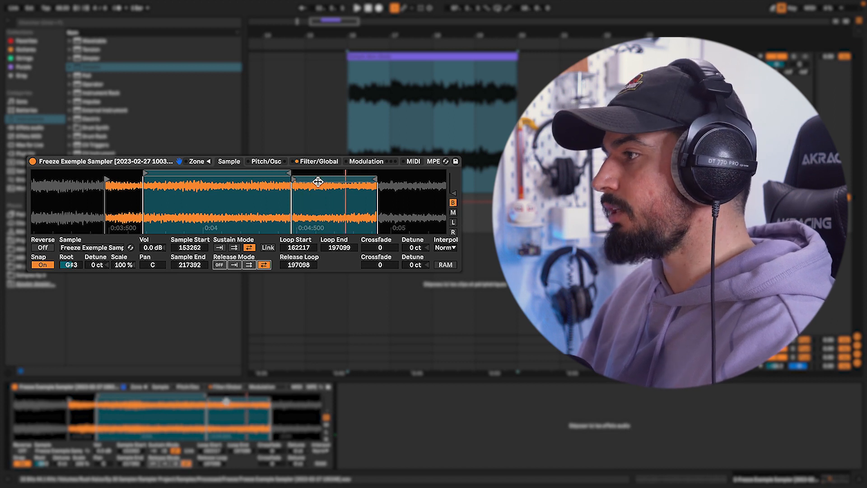
pyautogui.moveTo(317, 180); pyautogui.dragTo(232, 190)
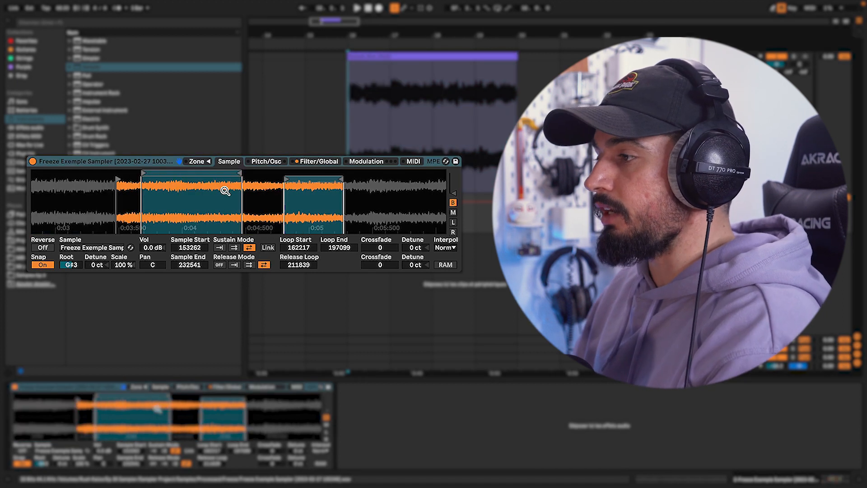
pyautogui.click(143, 198)
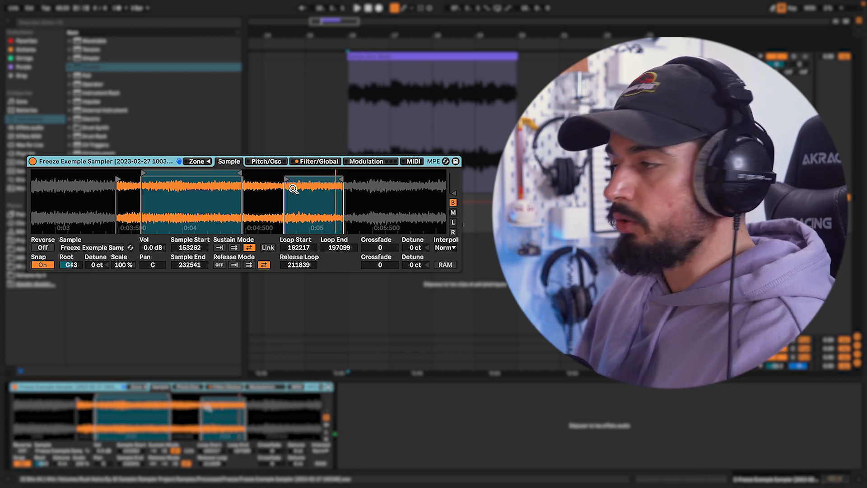
# Move the release loop to about 400616–421758 and set its crossfade to about 17161
pyautogui.moveTo(304, 179); pyautogui.dragTo(403, 181)
pyautogui.moveTo(325, 199); pyautogui.dragTo(345, 201)
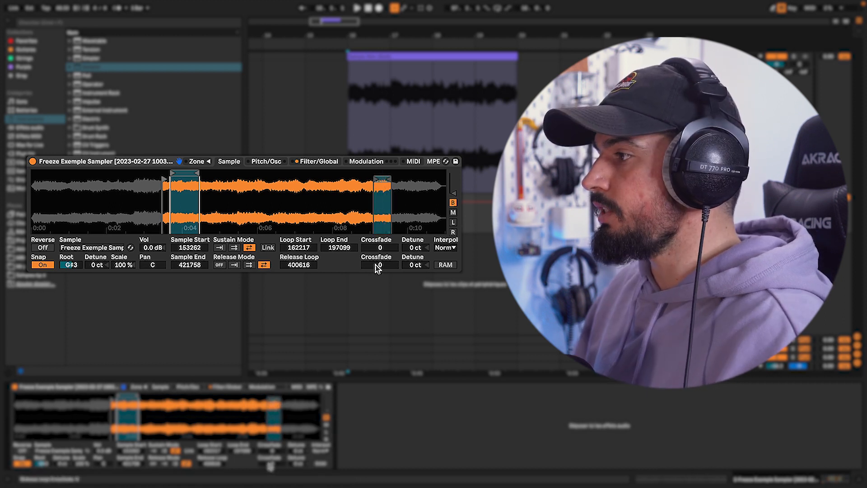
pyautogui.moveTo(378, 266)
pyautogui.mouseDown()
pyautogui.moveTo(379, 240)
pyautogui.moveTo(381, 262)
pyautogui.mouseUp()
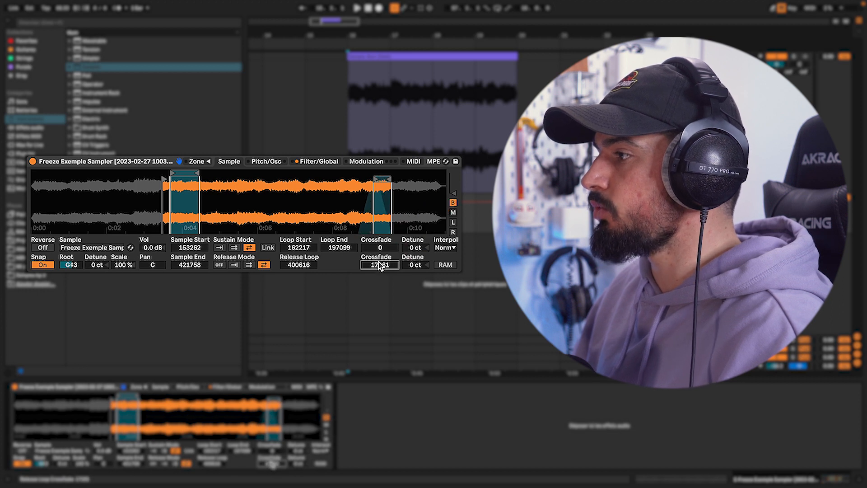
pyautogui.click(379, 248)
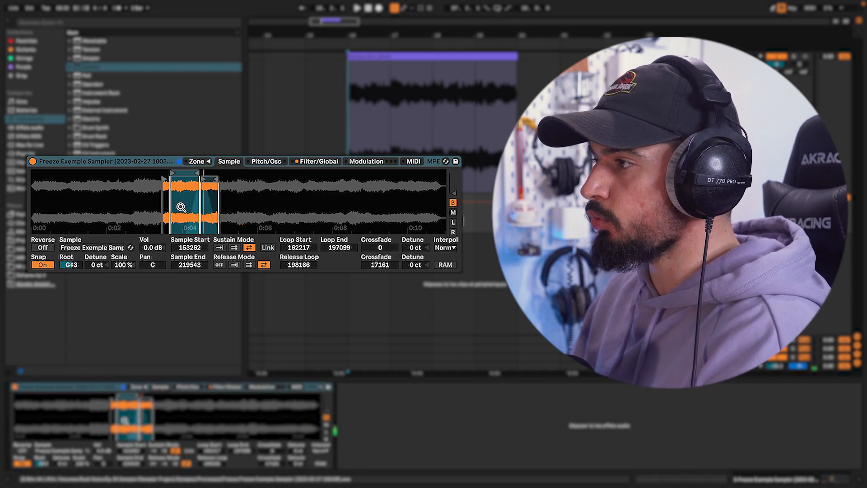
# Set the sample playback to No Interpolation
pyautogui.moveTo(177, 201); pyautogui.dragTo(335, 207)
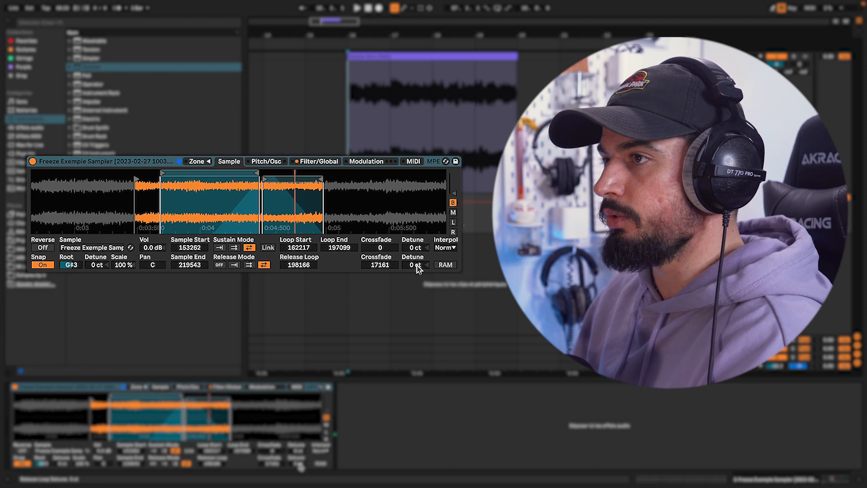
pyautogui.click(445, 247)
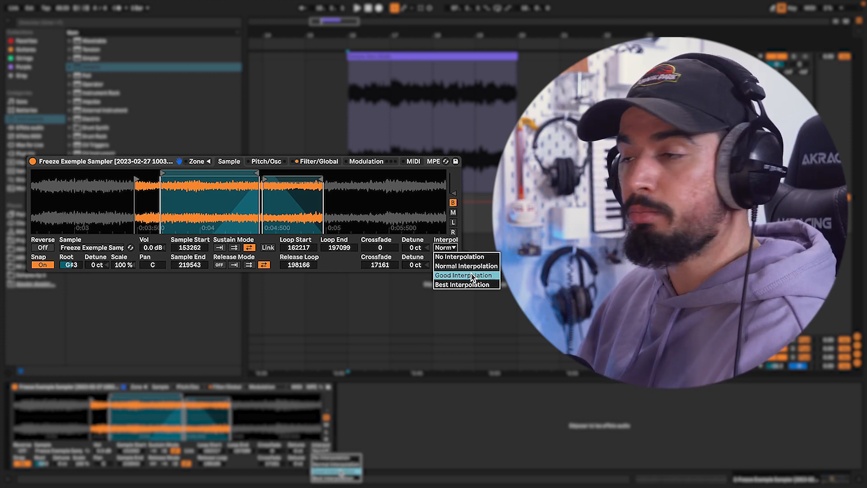
pyautogui.click(459, 256)
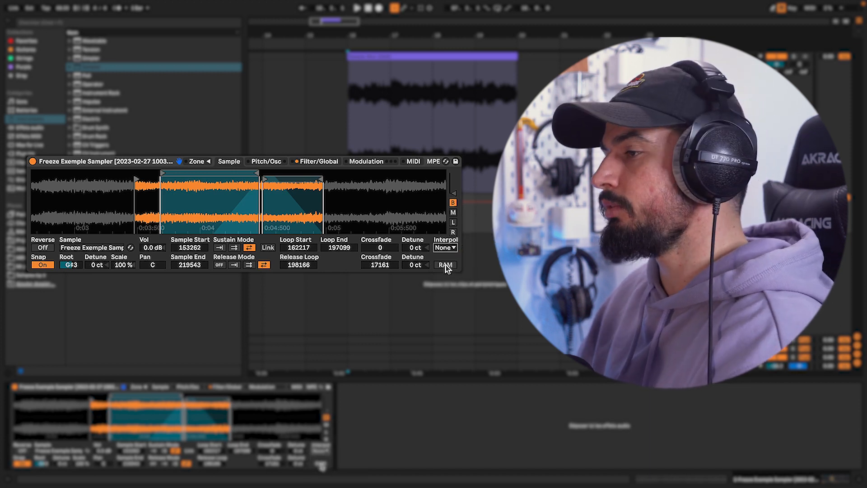
# Magnify the waveform vertically, and view its mono, left and right channel displays
pyautogui.moveTo(453, 192); pyautogui.dragTo(453, 191)
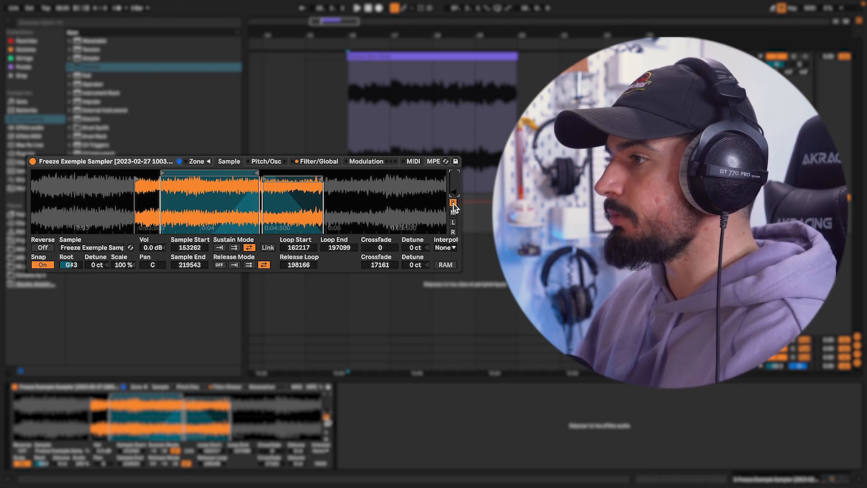
pyautogui.click(453, 212)
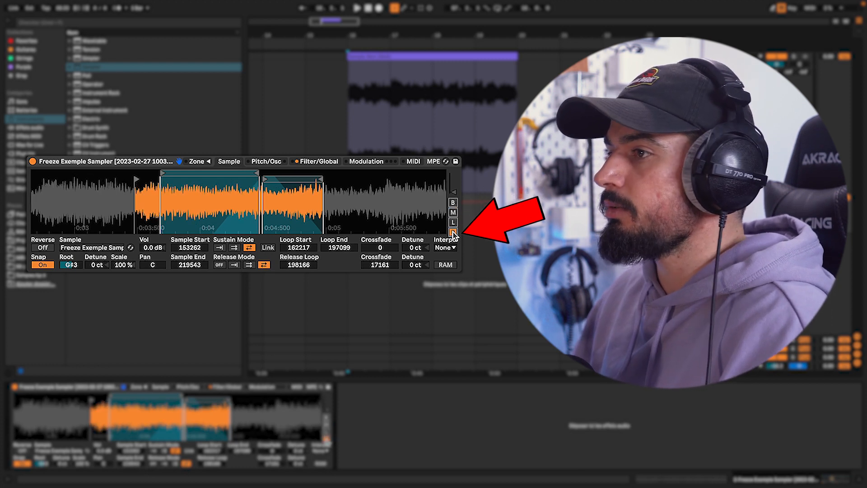
pyautogui.click(455, 231)
pyautogui.click(453, 222)
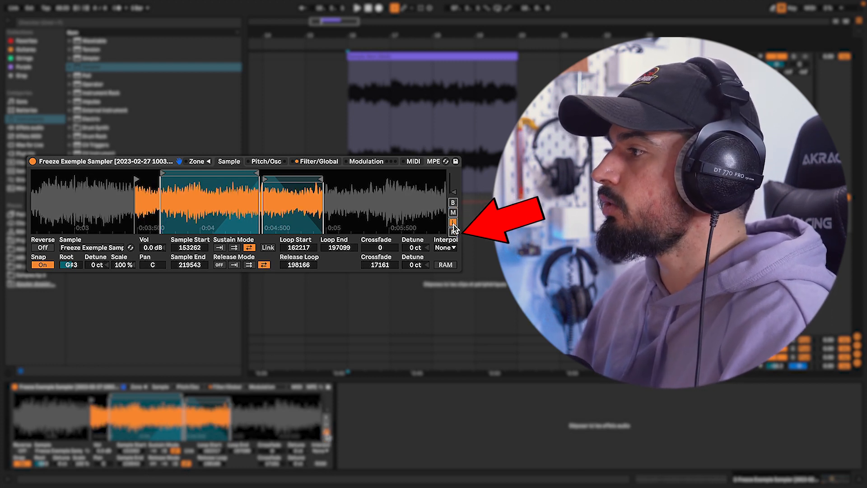
pyautogui.click(453, 232)
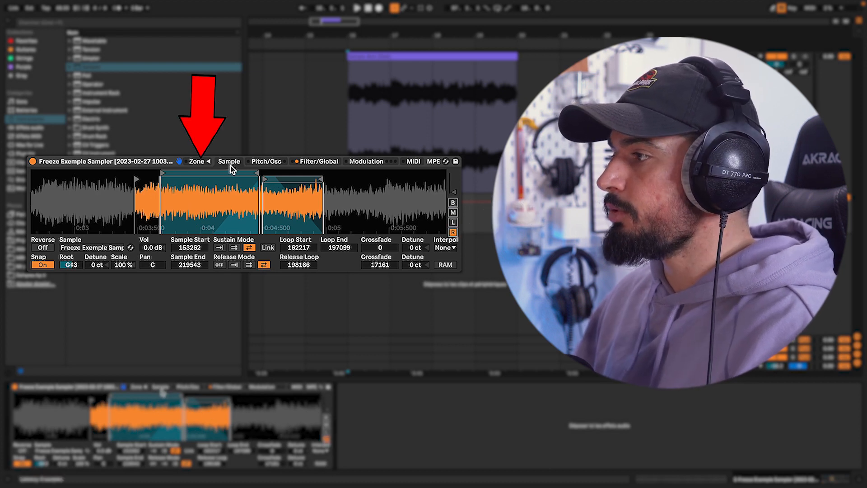
# Turn on Sampler's modulation oscillator and switch it to AM
pyautogui.click(265, 163)
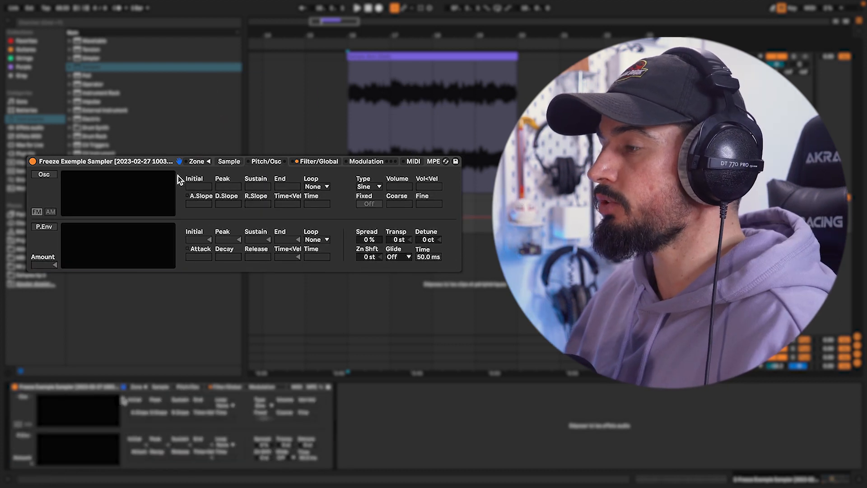
pyautogui.click(44, 174)
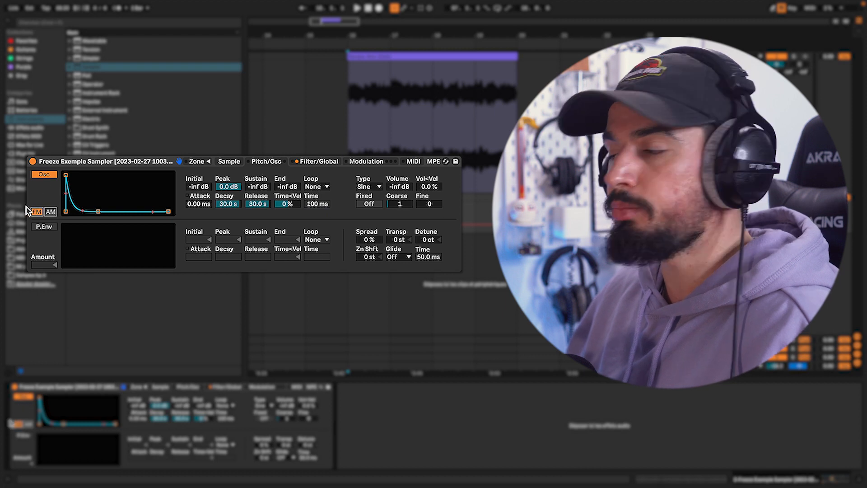
pyautogui.click(51, 212)
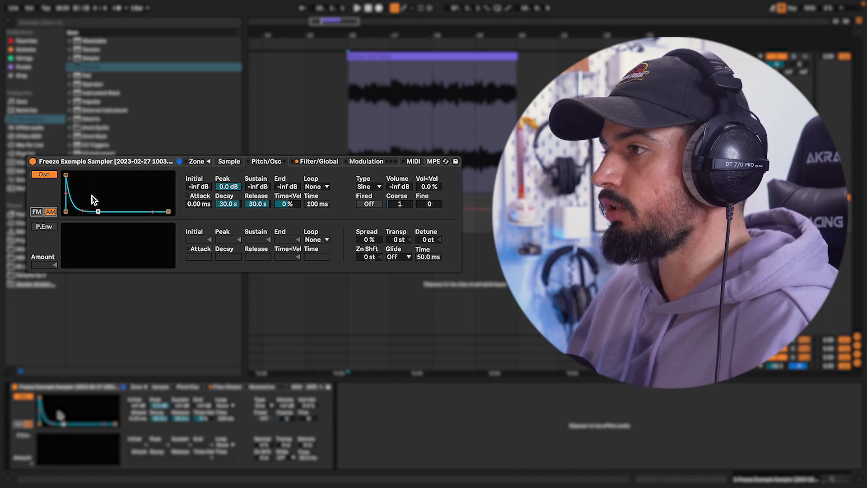
# Shape the oscillator envelope with 94.6 ms attack, -11 dB peak, 60 s decay and -35 dB sustain, and bend its decay slope to about -72%
pyautogui.moveTo(65, 175); pyautogui.dragTo(85, 185)
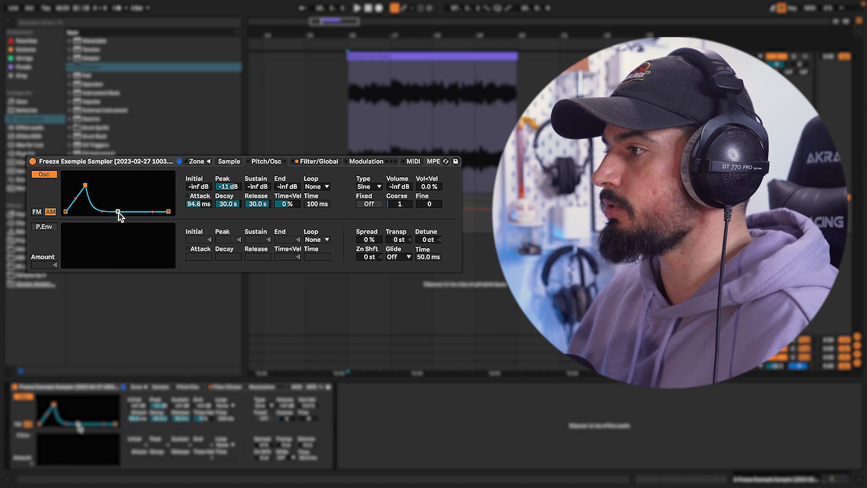
pyautogui.moveTo(118, 211)
pyautogui.mouseDown()
pyautogui.moveTo(116, 180)
pyautogui.moveTo(120, 203)
pyautogui.mouseUp()
pyautogui.click(187, 195)
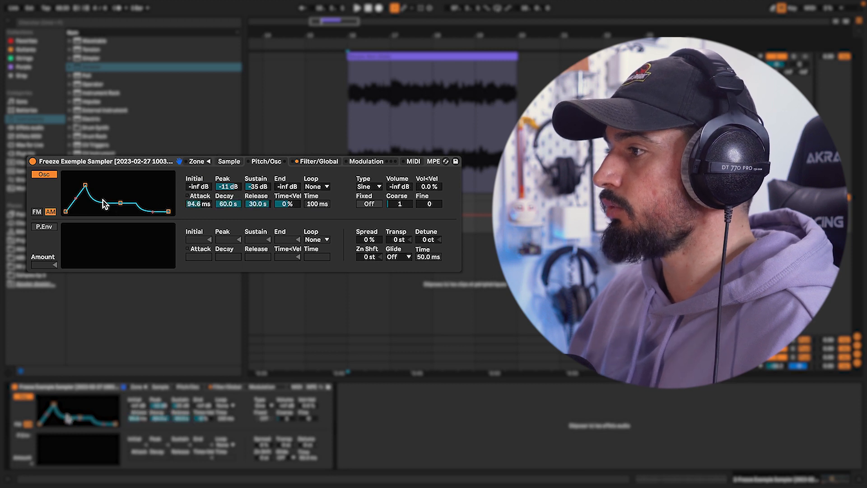
pyautogui.moveTo(103, 203); pyautogui.dragTo(153, 204)
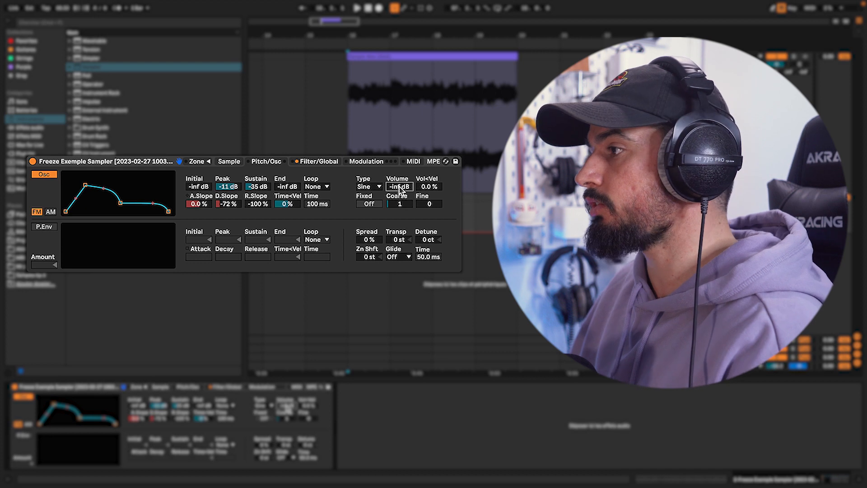
# Try the oscillator at -44 dB volume in FM, and at about -16 dB in AM
pyautogui.moveTo(399, 186)
pyautogui.mouseDown()
pyautogui.moveTo(399, 174)
pyautogui.moveTo(399, 184)
pyautogui.mouseUp()
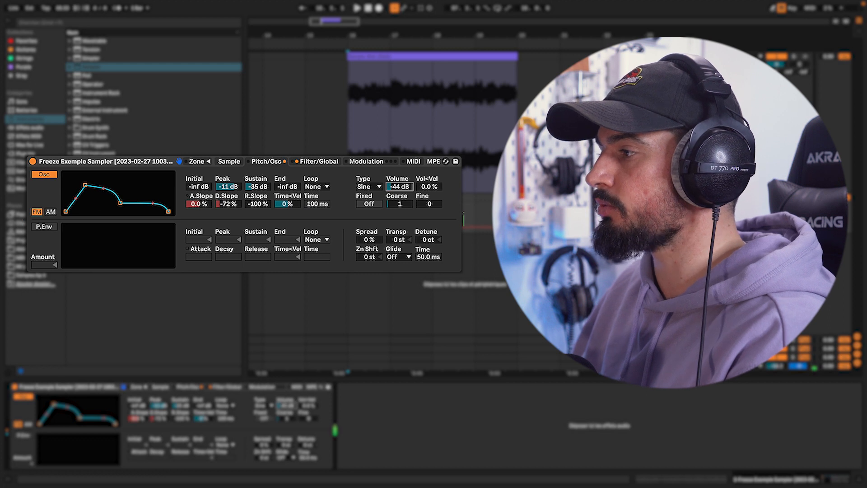
pyautogui.click(49, 213)
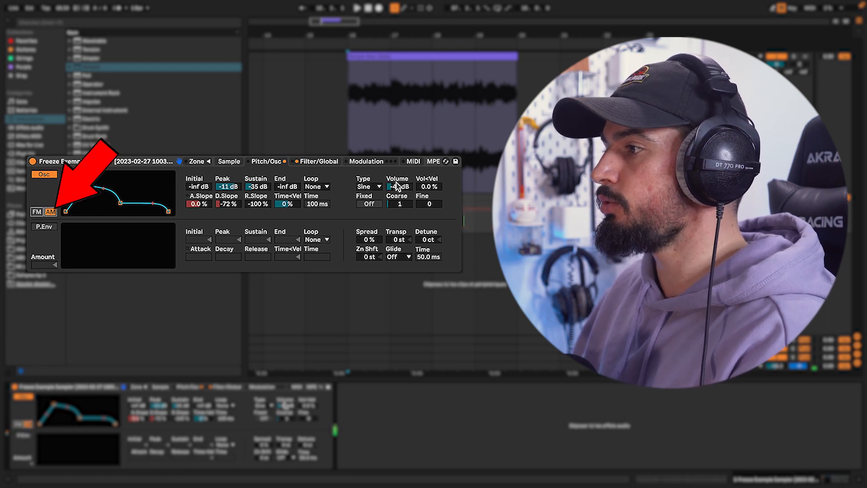
pyautogui.moveTo(397, 187); pyautogui.dragTo(399, 181)
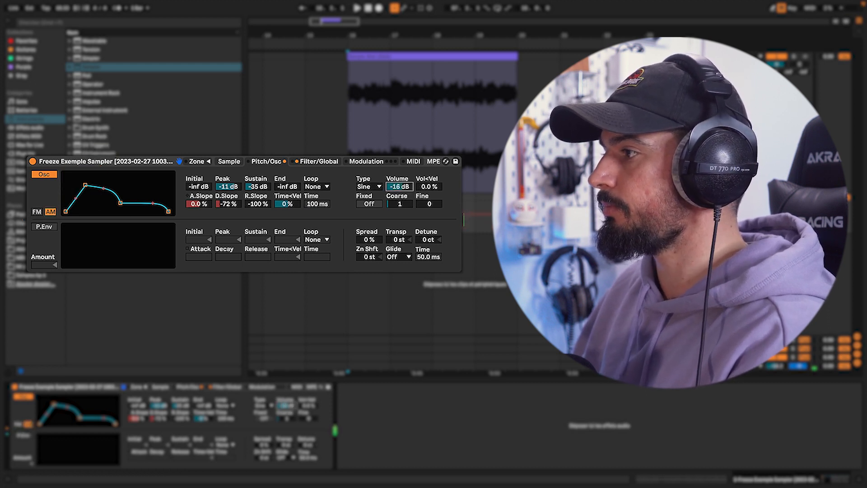
# Undo the last oscillator mode and volume changes
pyautogui.hotkey('ctrl', 'z')
pyautogui.hotkey('ctrl', 'z')
pyautogui.hotkey('ctrl', 'z')
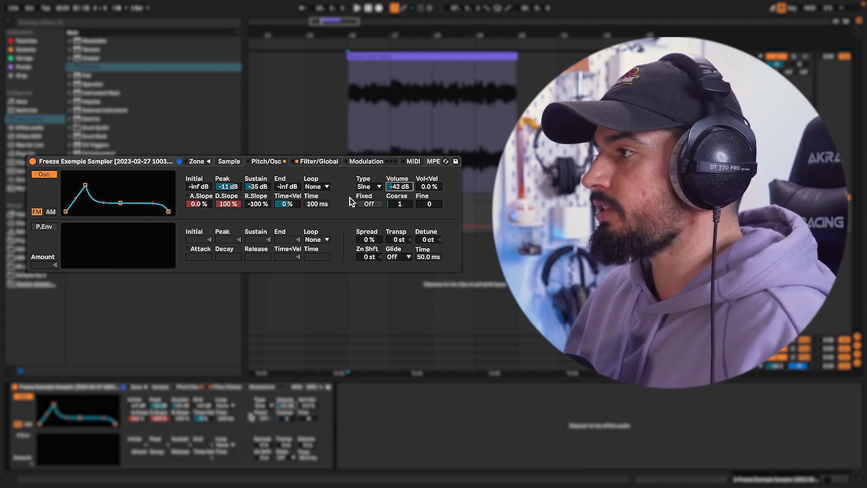
pyautogui.click(321, 187)
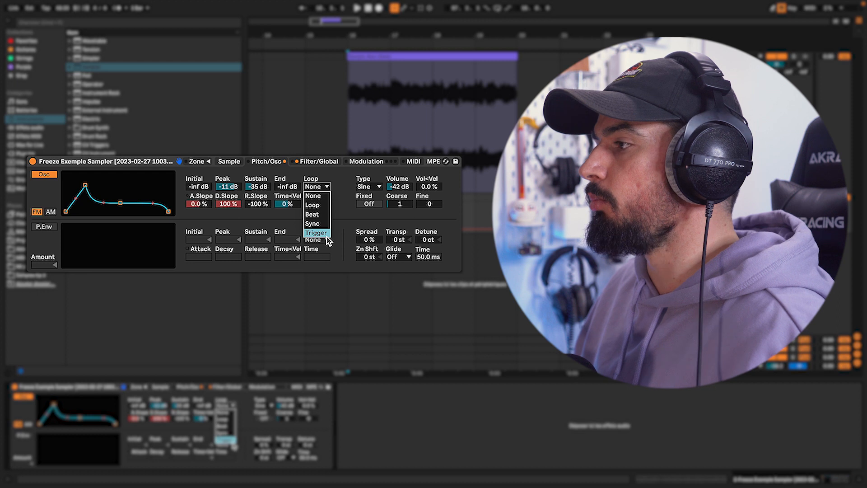
pyautogui.click(378, 186)
pyautogui.click(379, 187)
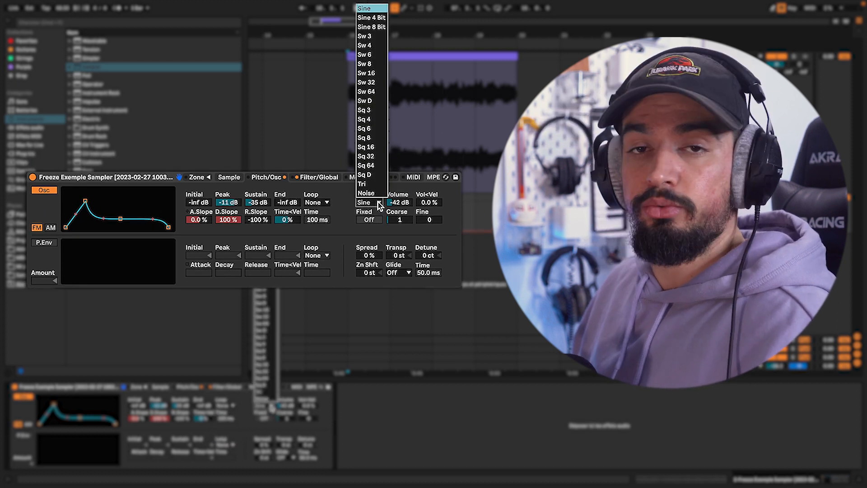
pyautogui.click(377, 202)
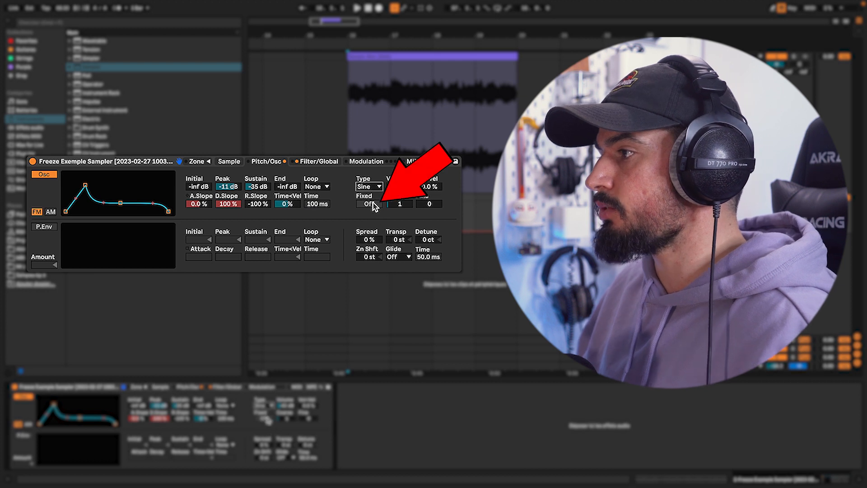
# Set the oscillator's volume to -28 dB, and tune it to coarse 7 and fine 748 with fixed frequency off
pyautogui.click(373, 203)
pyautogui.moveTo(397, 186); pyautogui.dragTo(429, 165)
pyautogui.click(372, 204)
pyautogui.click(421, 203)
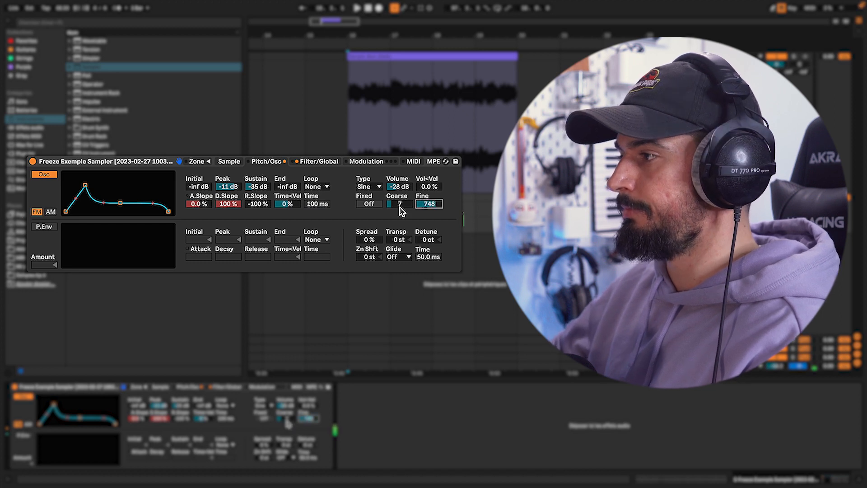
# Enable the oscillator's fixed frequency, and turn on the pitch envelope
pyautogui.click(369, 204)
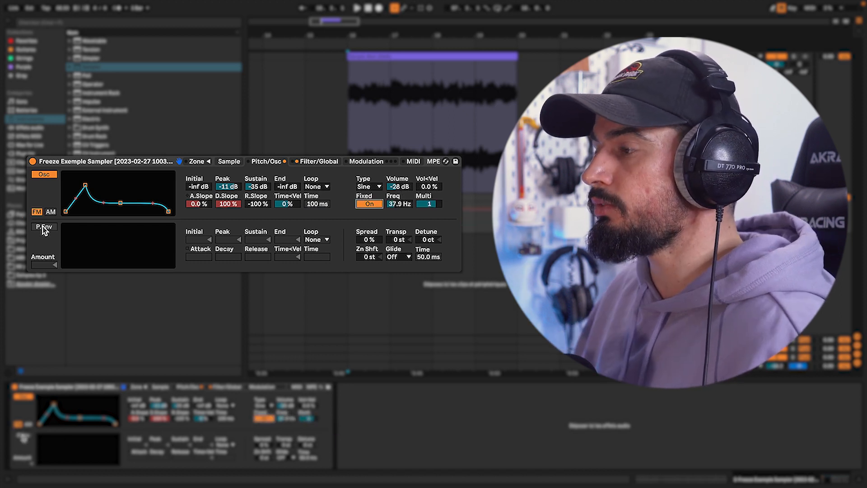
pyautogui.click(44, 227)
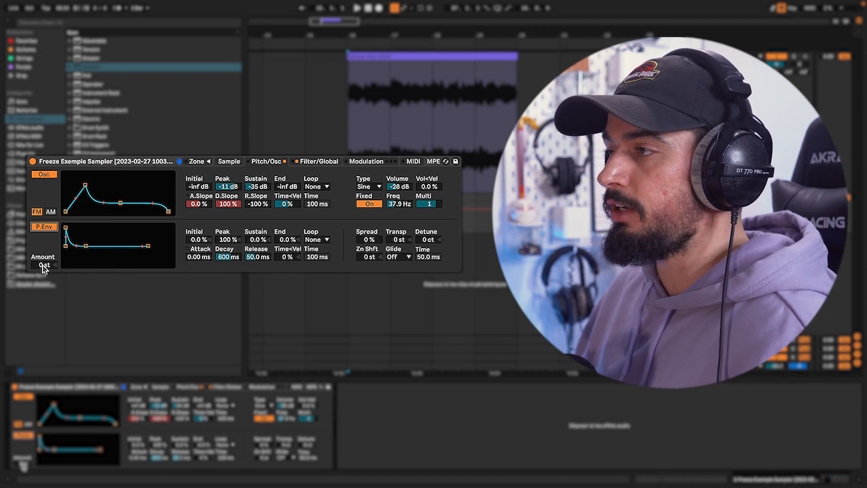
# Set the pitch envelope's amount to +20 st, its peak to 80 % and its attack to 2.48 ms, keeping Loop at None
pyautogui.moveTo(44, 267); pyautogui.dragTo(44, 253)
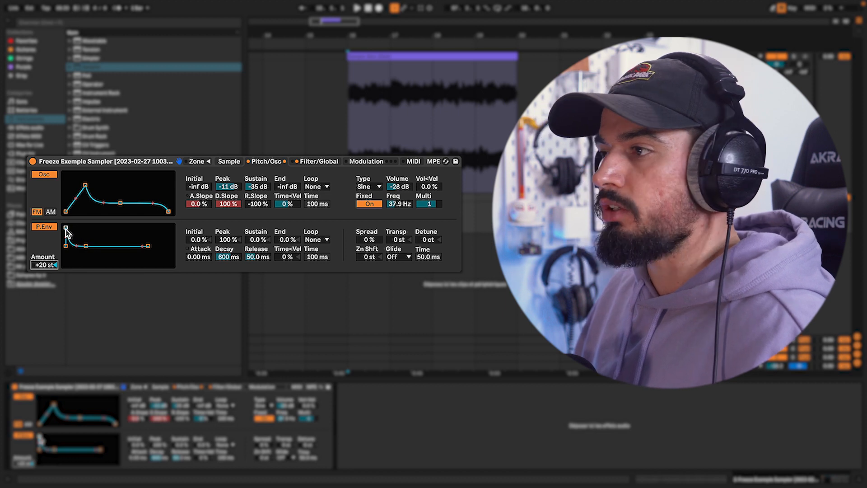
pyautogui.moveTo(66, 228)
pyautogui.mouseDown()
pyautogui.moveTo(90, 235)
pyautogui.moveTo(75, 231)
pyautogui.mouseUp()
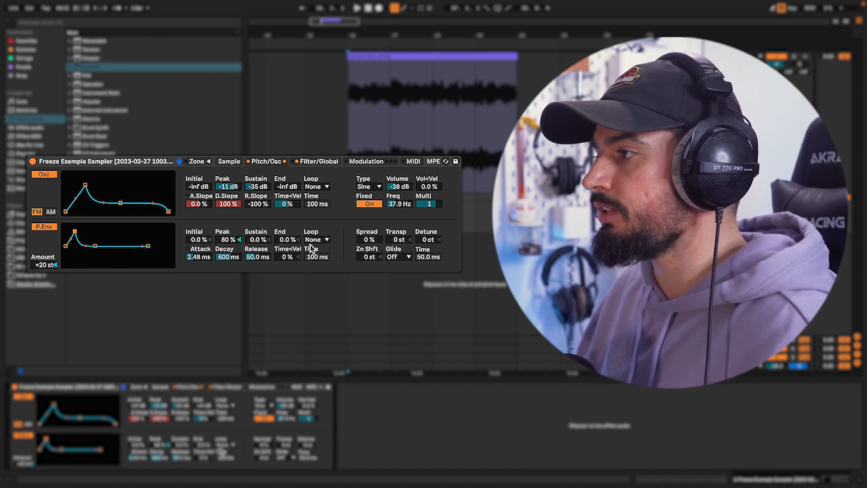
pyautogui.click(326, 240)
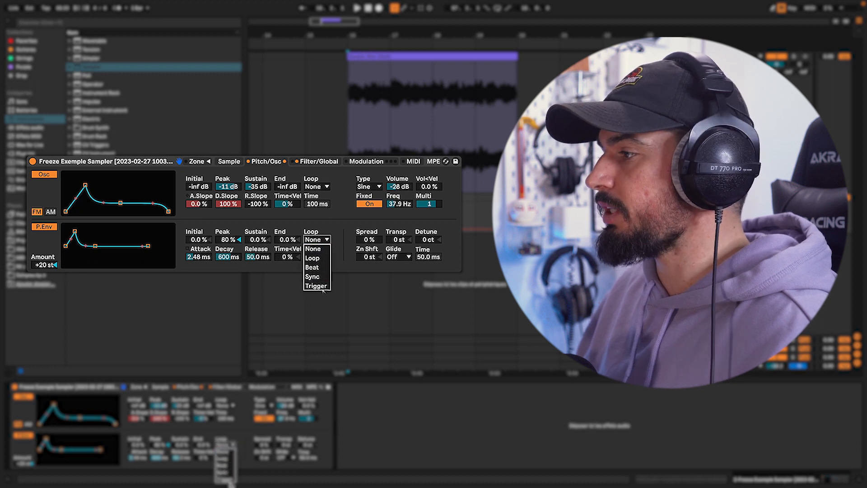
pyautogui.click(326, 248)
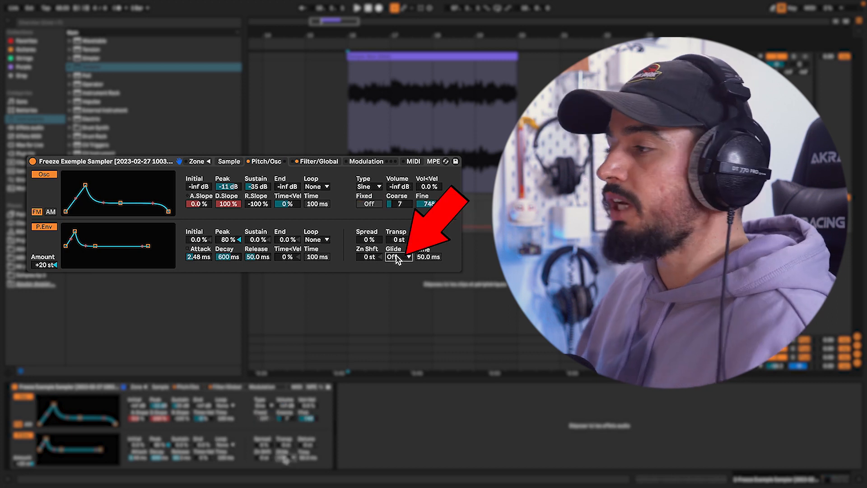
# Try the Glide mode and Off for the pitch glide, and settle on Portamento
pyautogui.click(397, 257)
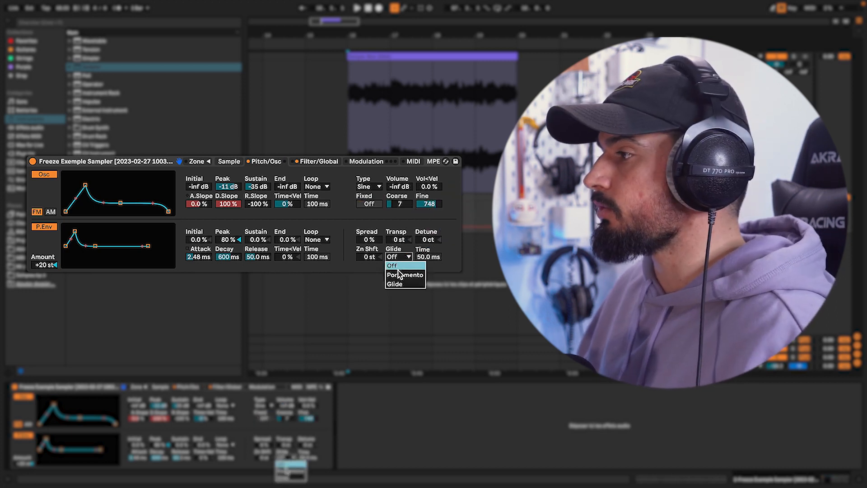
pyautogui.click(400, 285)
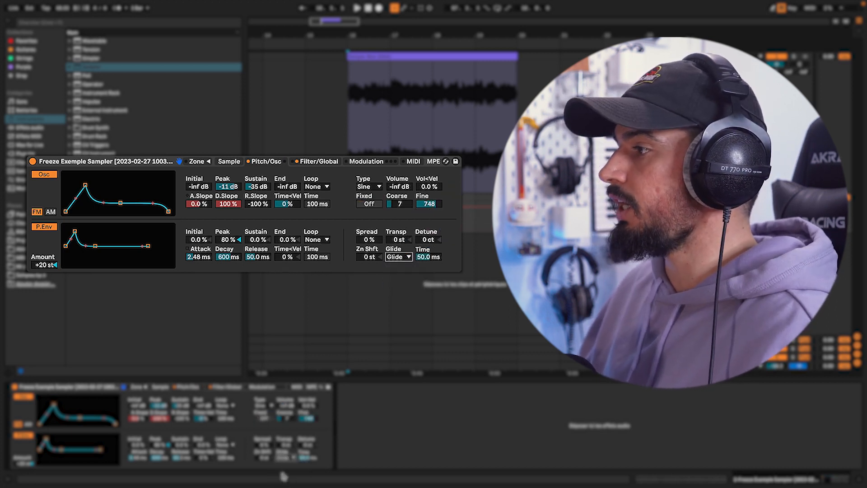
pyautogui.click(395, 258)
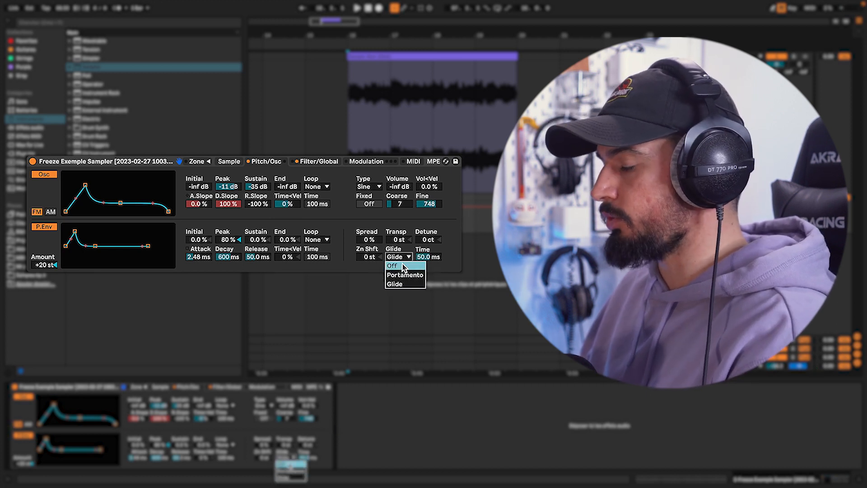
pyautogui.click(404, 267)
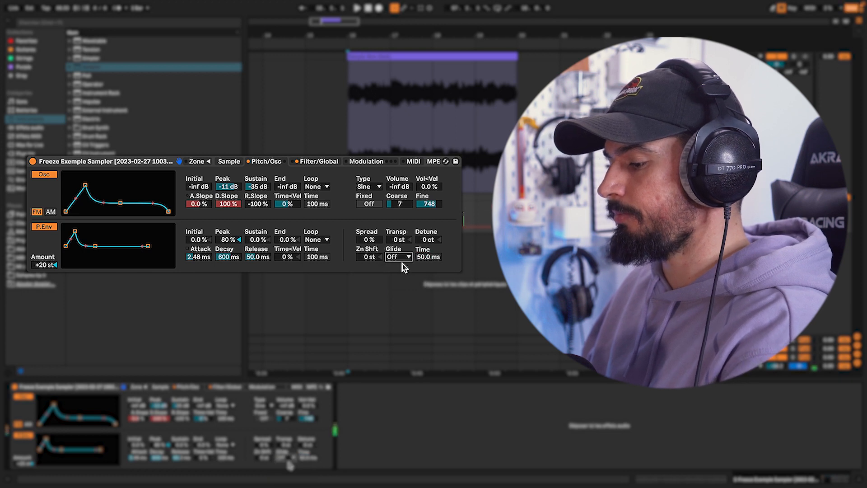
pyautogui.click(405, 258)
pyautogui.click(402, 275)
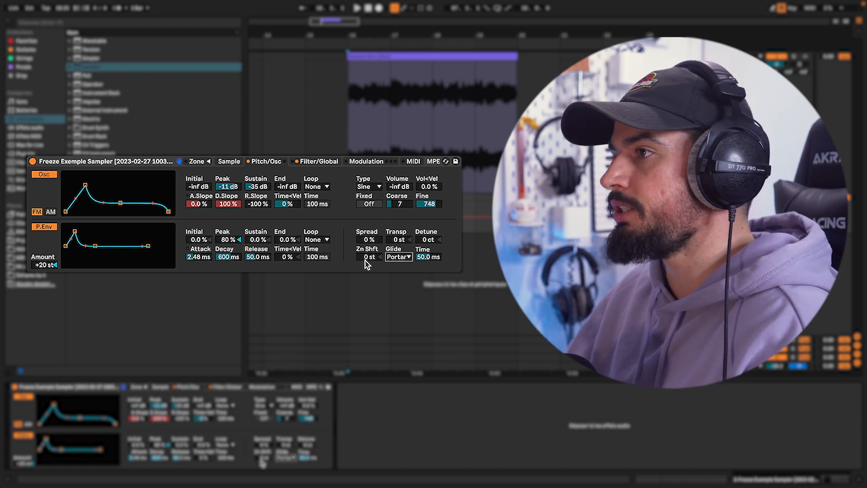
# Set the filter's frequency to 2.44 kHz and resonance to 48 %, and enable the Shaper
pyautogui.click(317, 164)
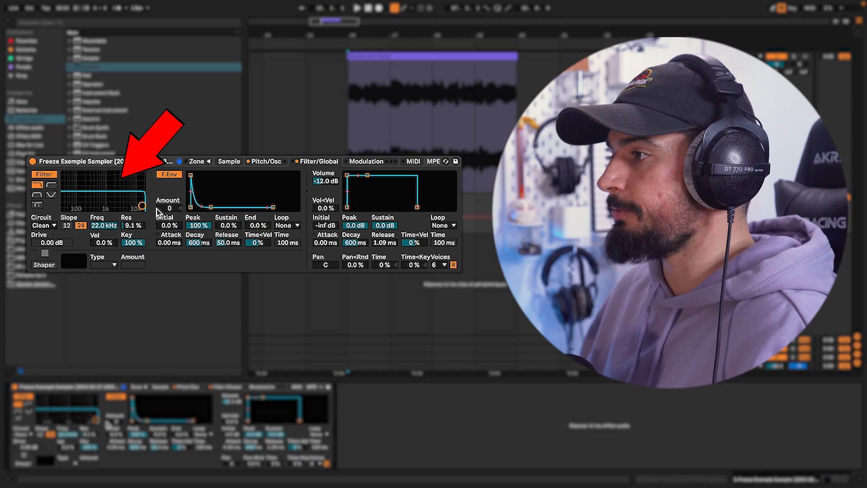
pyautogui.moveTo(143, 206); pyautogui.dragTo(117, 195)
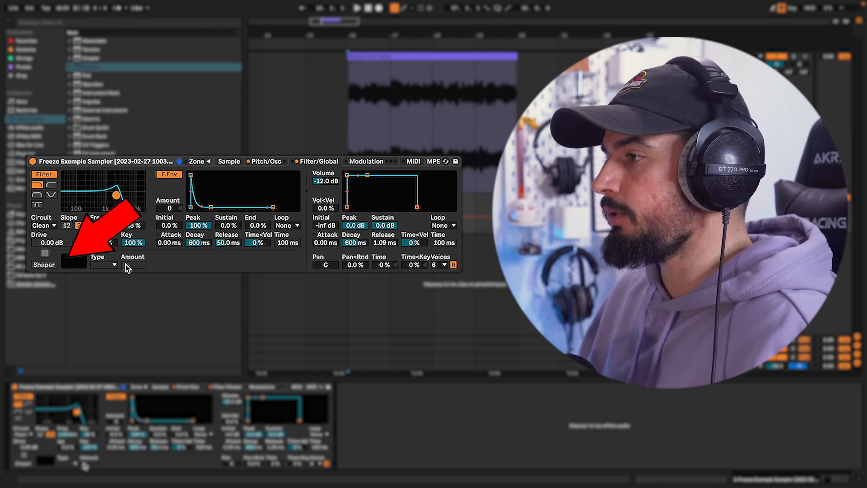
pyautogui.click(45, 266)
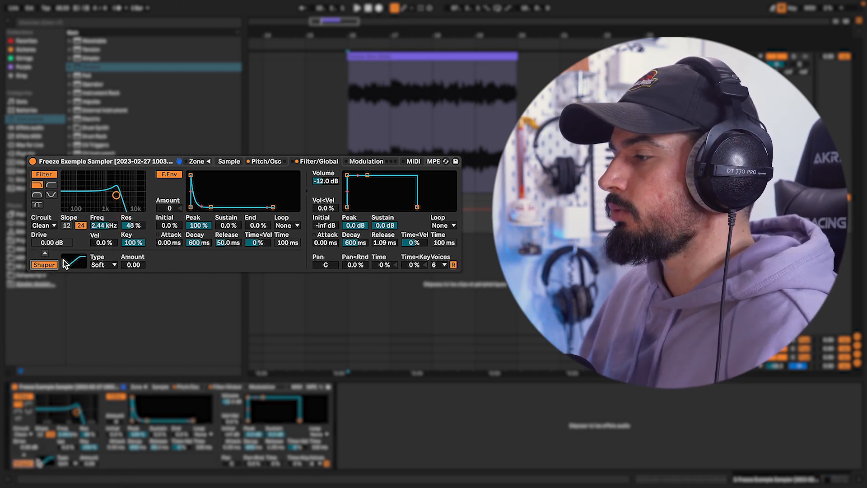
# Try the shaper types 4Bit, Sine and Hard, and return to Soft
pyautogui.click(103, 265)
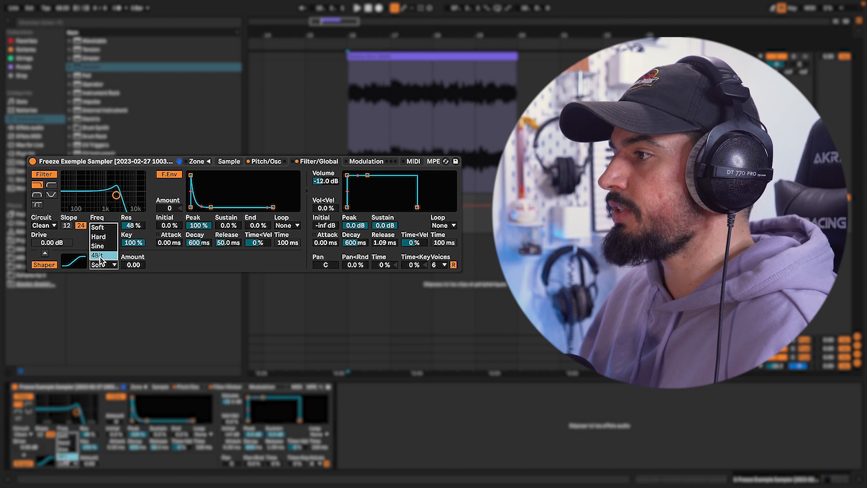
pyautogui.click(99, 255)
pyautogui.click(103, 264)
pyautogui.click(100, 251)
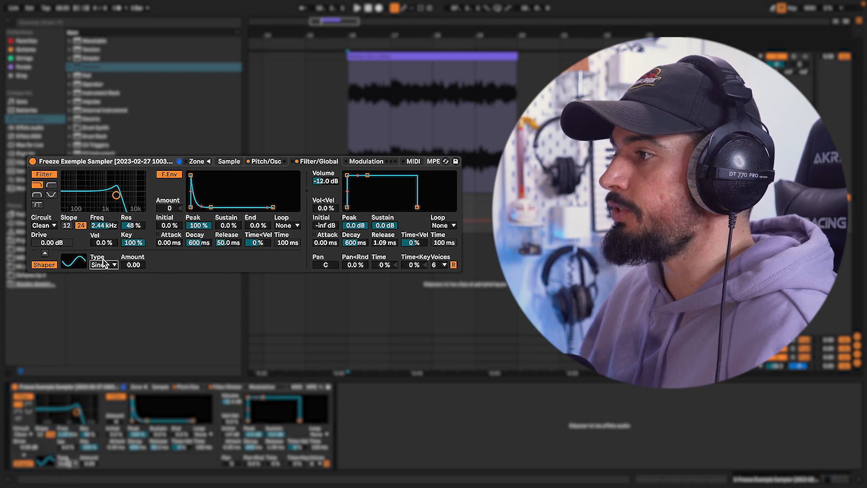
pyautogui.click(103, 265)
pyautogui.click(98, 237)
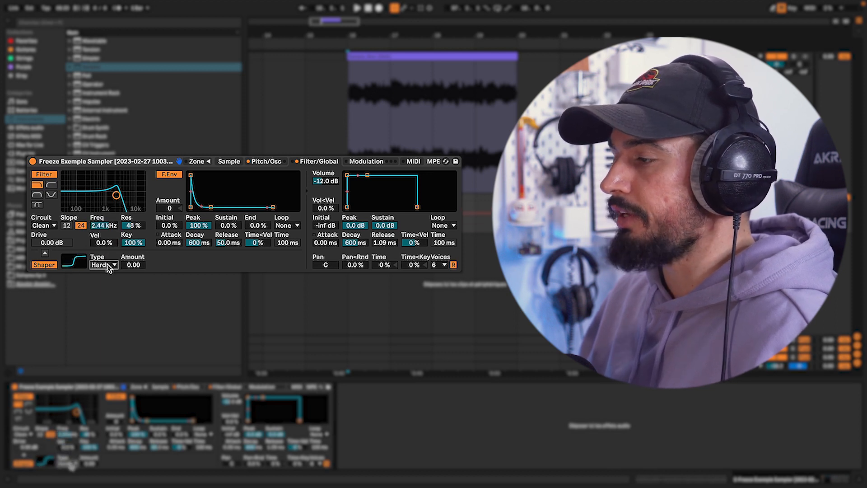
pyautogui.click(45, 253)
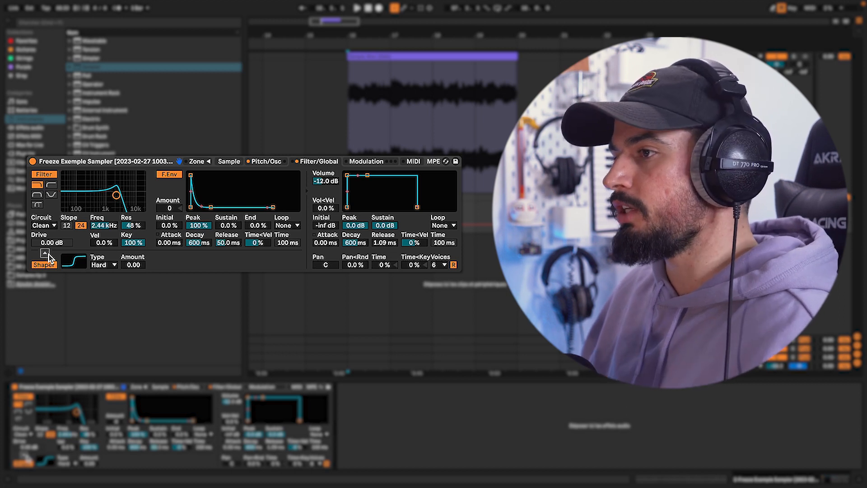
pyautogui.scroll(1, 103, 265)
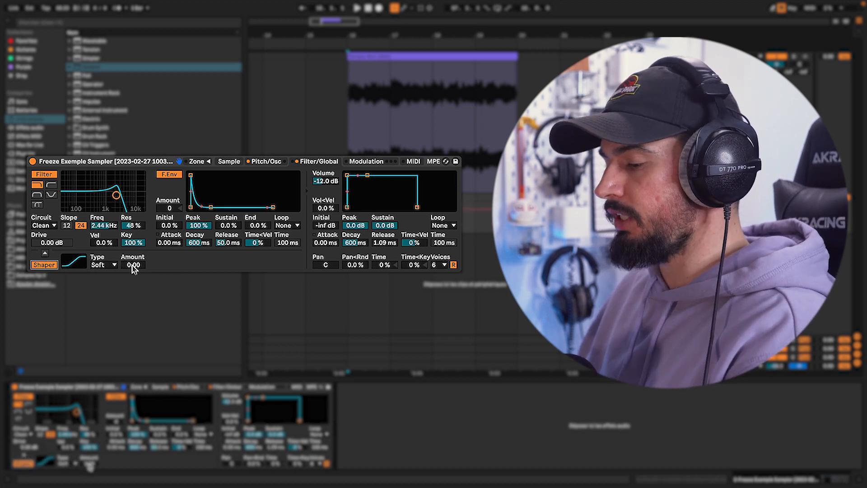
# Set the shaper to Hard with an amount of 15.0, and switch its order relative to the filter
pyautogui.moveTo(132, 266)
pyautogui.mouseDown()
pyautogui.moveTo(133, 253)
pyautogui.moveTo(133, 267)
pyautogui.mouseUp()
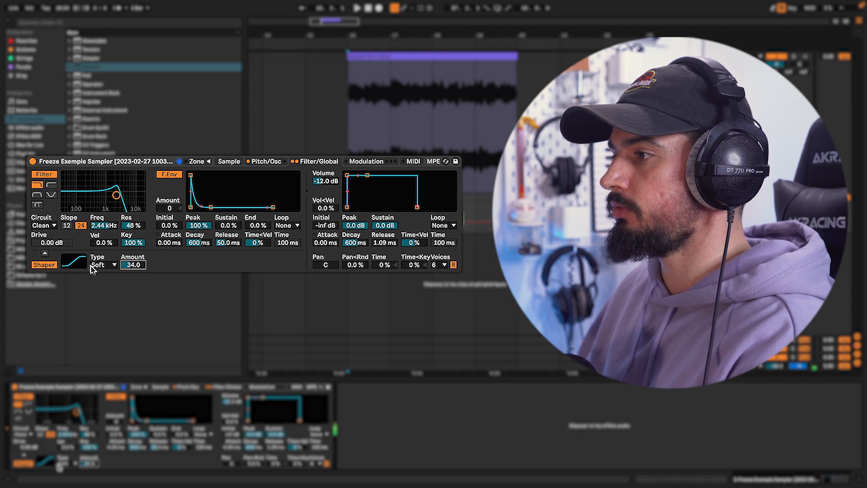
pyautogui.click(104, 264)
pyautogui.click(106, 240)
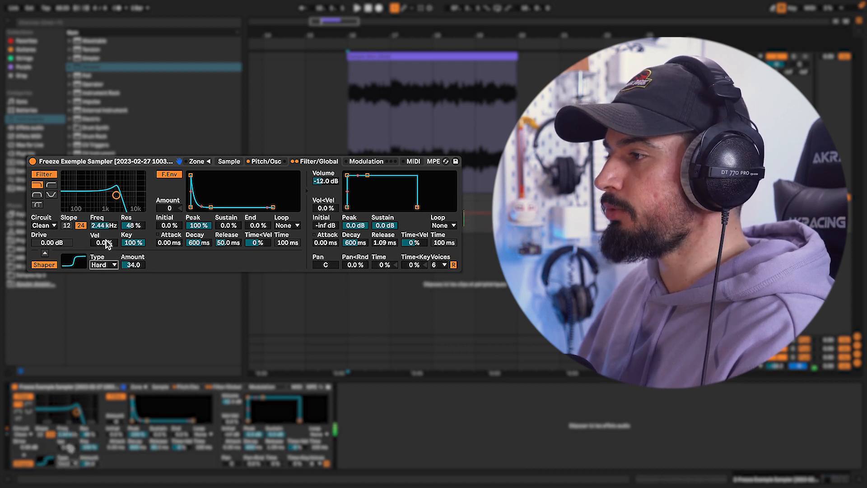
pyautogui.moveTo(133, 265); pyautogui.dragTo(133, 273)
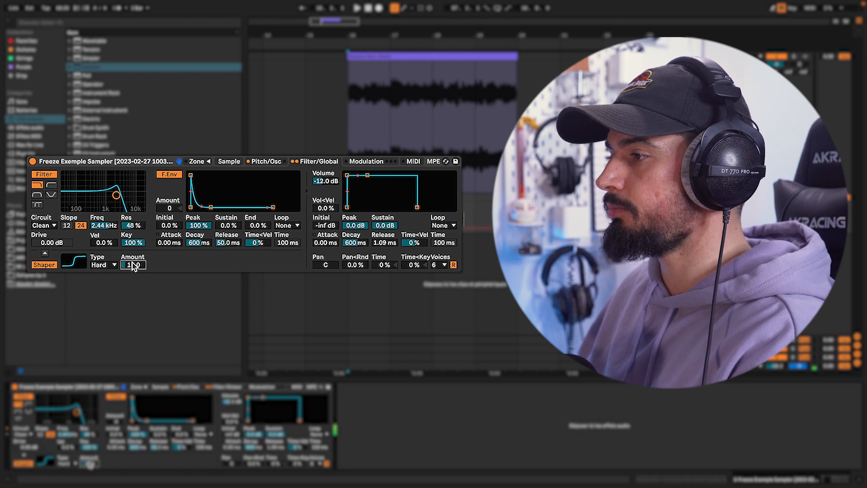
pyautogui.click(45, 254)
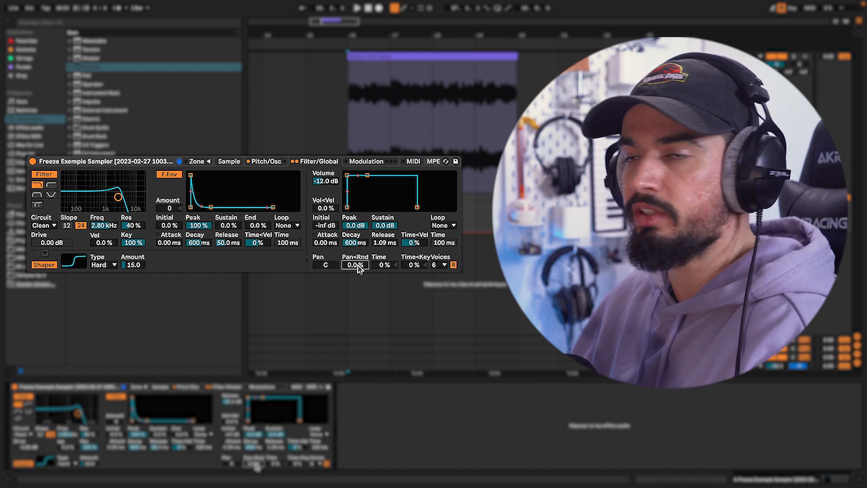
# Try the random pan at 100 %, reset it to 0 %, and view the voice count options
pyautogui.moveTo(358, 268); pyautogui.dragTo(358, 226)
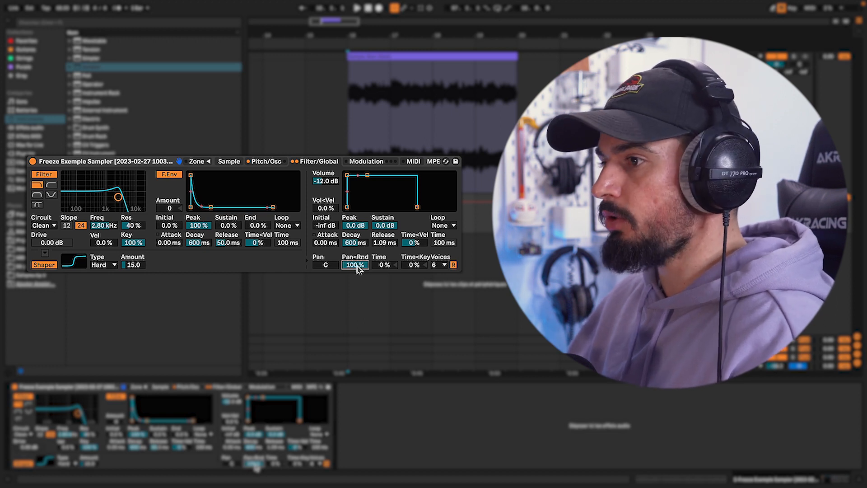
pyautogui.moveTo(357, 267); pyautogui.dragTo(357, 316)
pyautogui.click(443, 265)
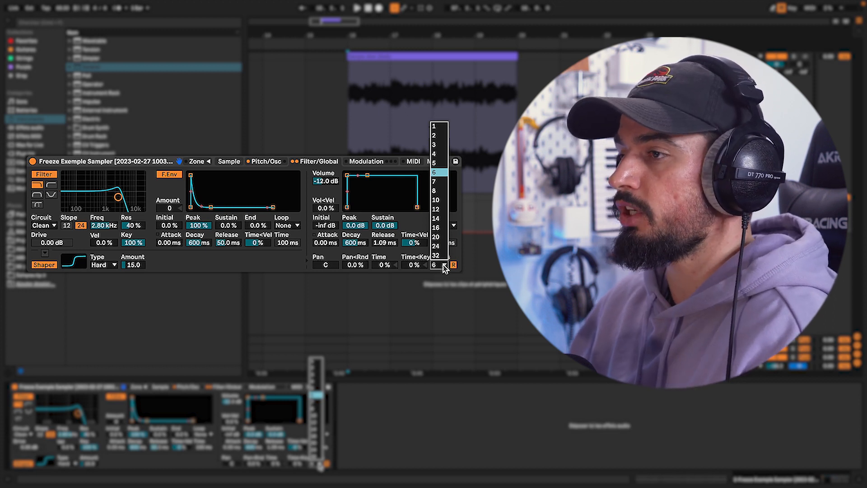
pyautogui.click(454, 265)
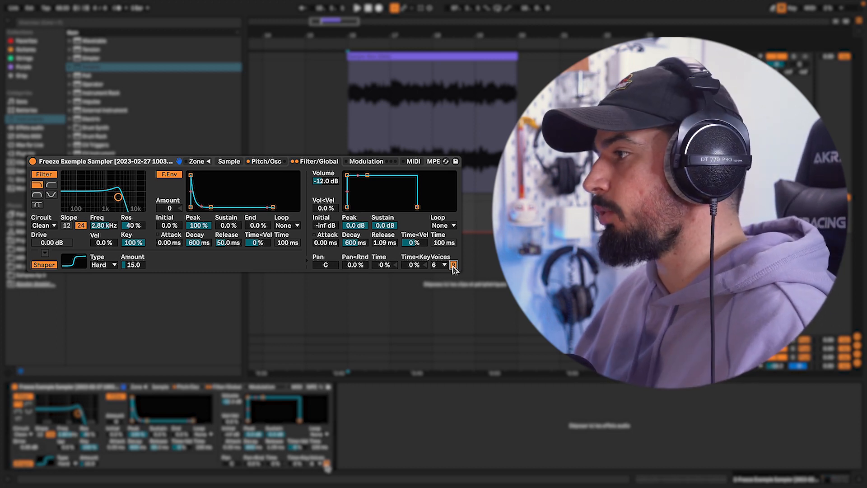
# Turn on the auxiliary modulation envelope and look through the destinations for A and B, leaving both Off
pyautogui.click(371, 160)
pyautogui.click(42, 173)
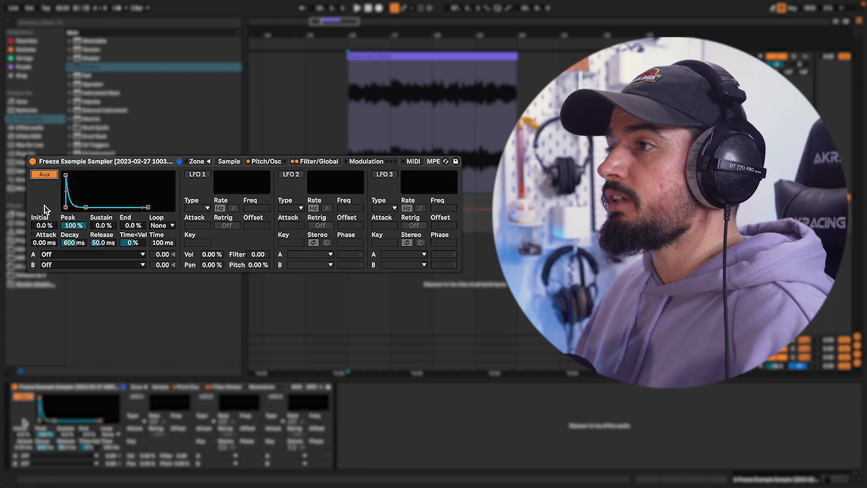
pyautogui.click(66, 255)
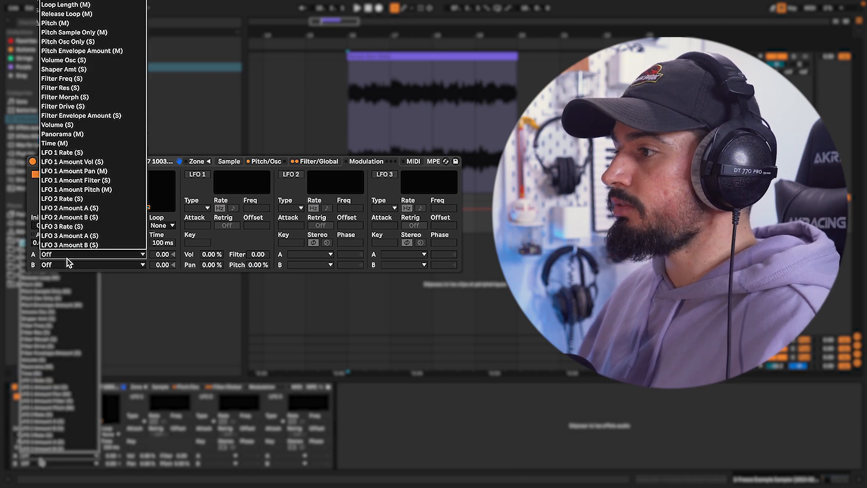
pyautogui.click(64, 264)
pyautogui.click(65, 265)
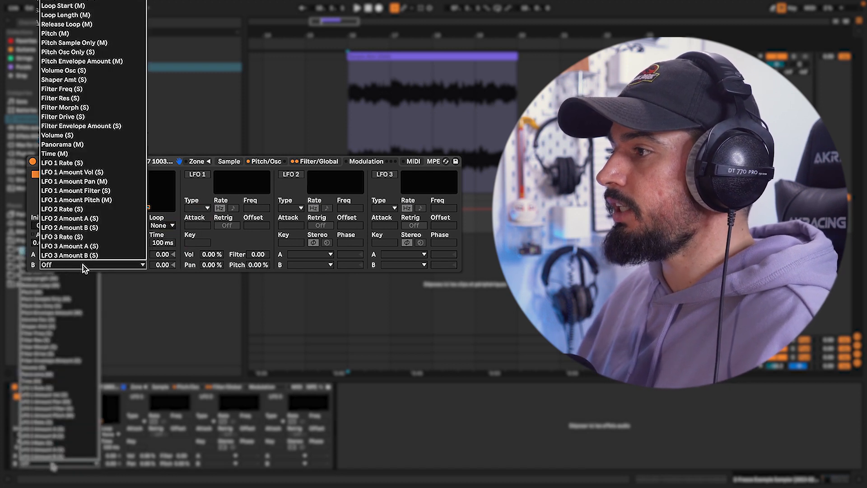
pyautogui.click(82, 266)
pyautogui.click(162, 264)
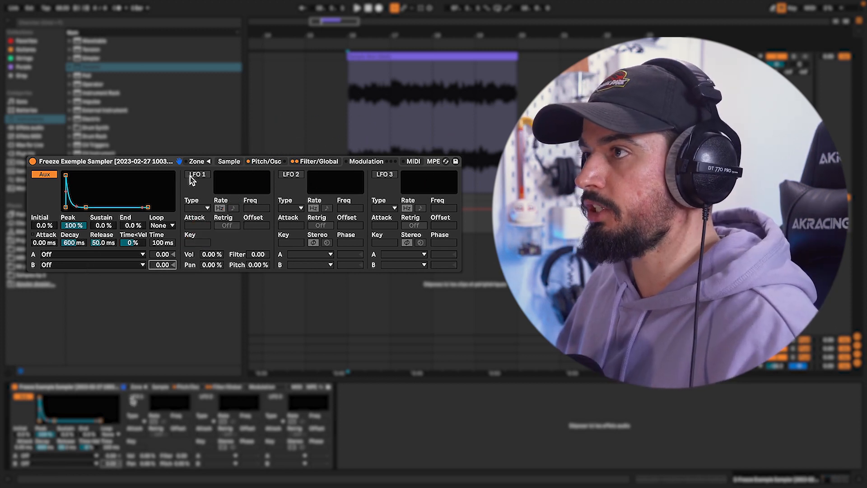
# Enable LFO 1, LFO 2 and LFO 3, and view the MIDI modulation assignments
pyautogui.click(195, 175)
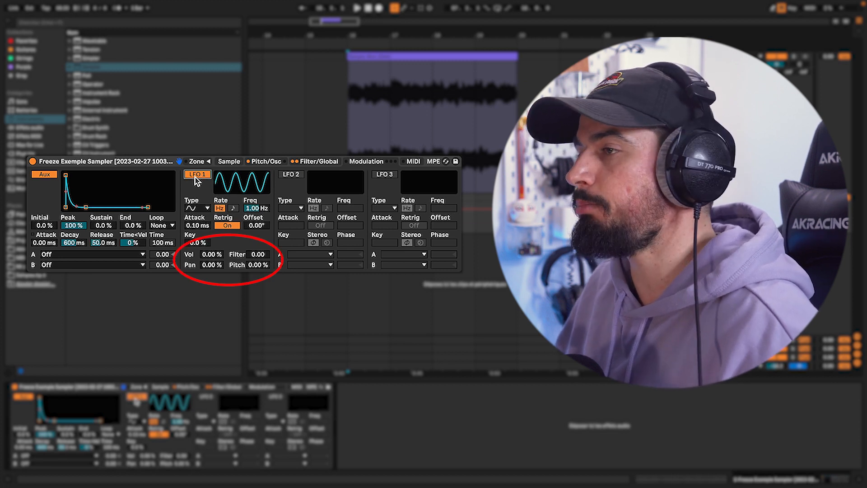
pyautogui.click(293, 175)
pyautogui.click(383, 175)
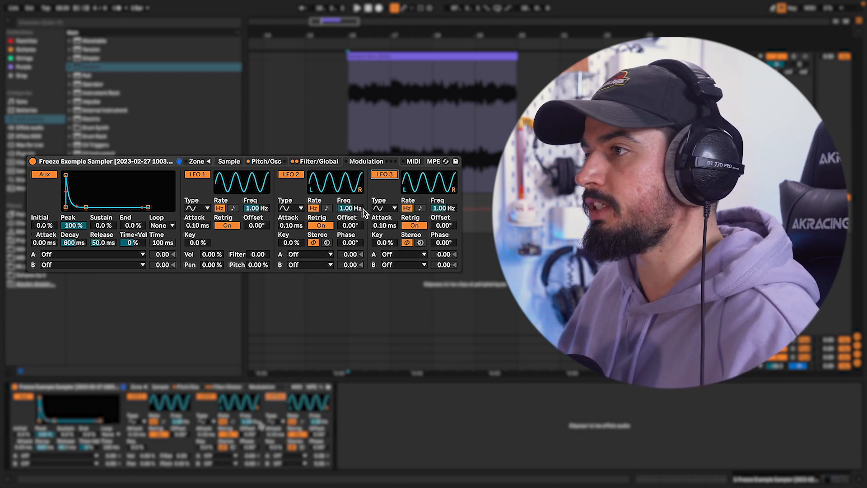
pyautogui.click(414, 161)
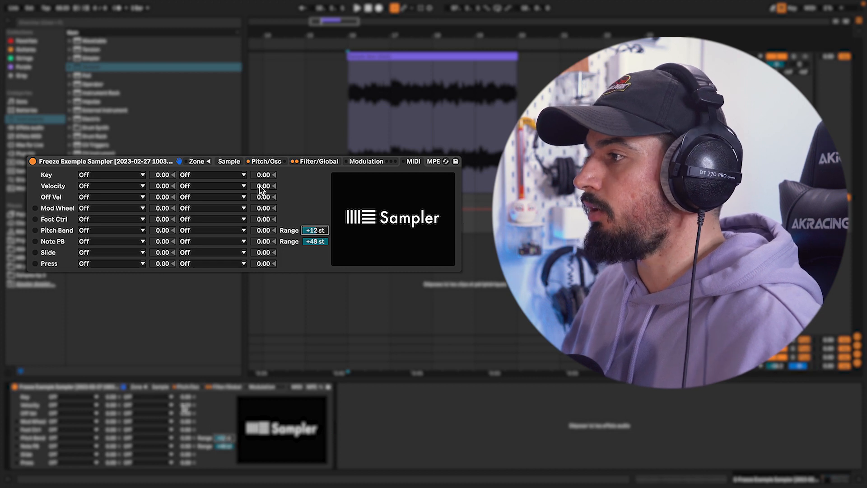
# Open Sampler's zone editor and search the sample library for "piano" to find the Prepared Piano Strong samples
pyautogui.click(195, 162)
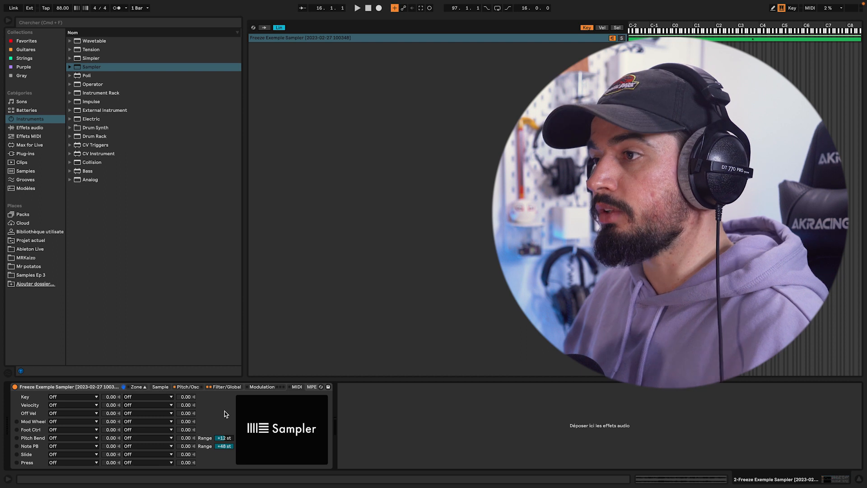
pyautogui.click(26, 171)
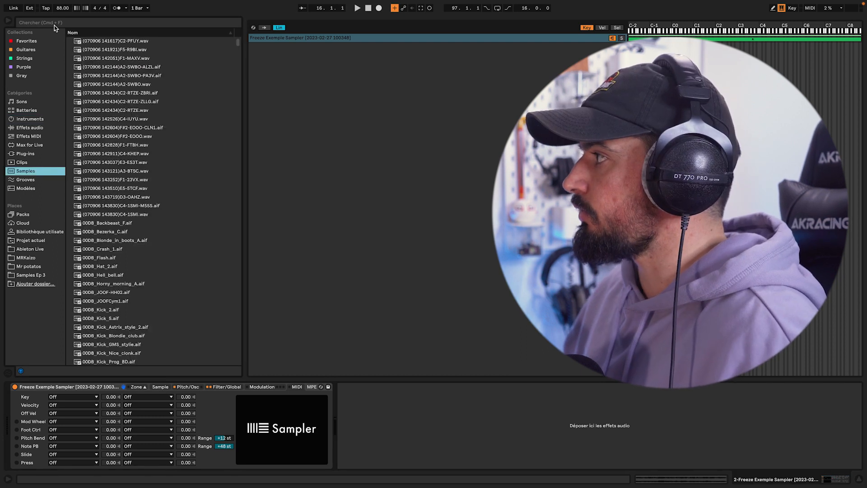
pyautogui.click(55, 23)
pyautogui.write('piano')
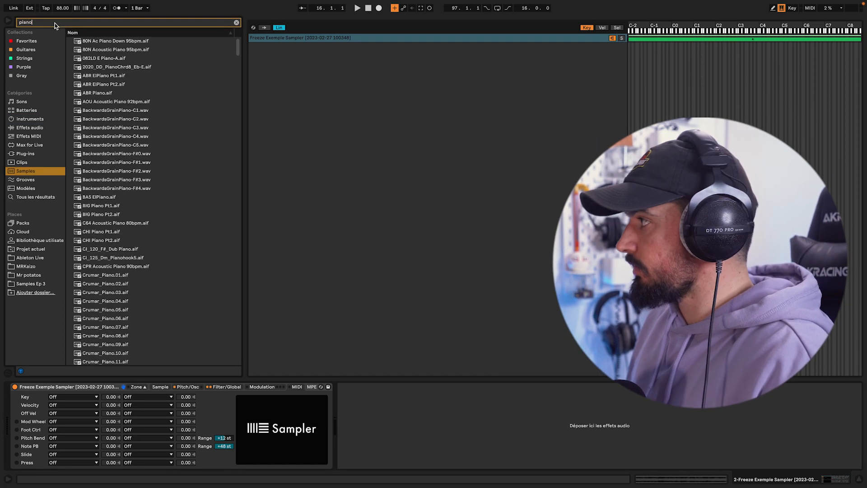
pyautogui.scroll(-20, 171, 203)
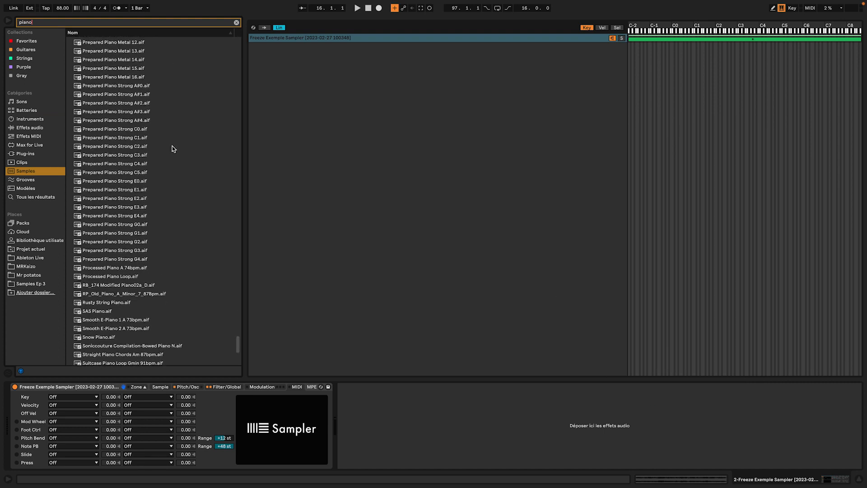
# Add the six samples Prepared Piano Strong C0 through C5 together to the zone editor
pyautogui.click(168, 129)
pyautogui.keyDown('shift'); pyautogui.click(168, 172); pyautogui.keyUp('shift')
pyautogui.moveTo(168, 172); pyautogui.dragTo(443, 105)
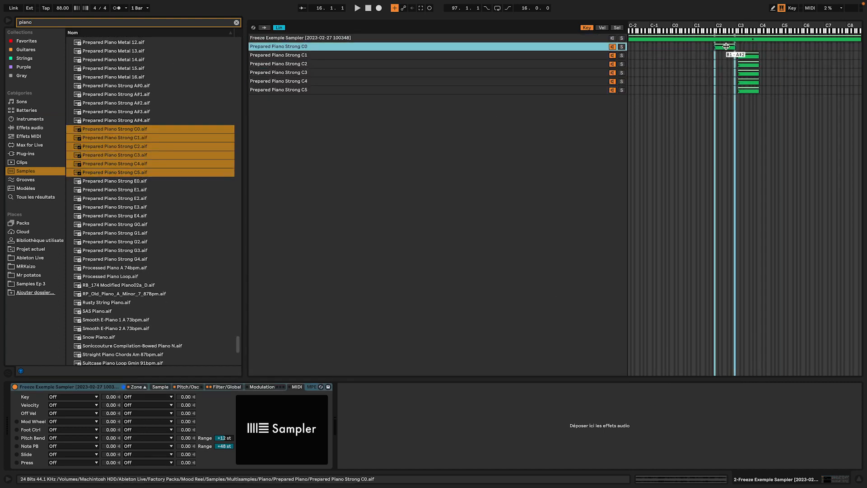
# Stagger the key zones of the Prepared Piano Strong samples so each covers its own octave, from C0 up to C5
pyautogui.moveTo(748, 46); pyautogui.dragTo(682, 47)
pyautogui.moveTo(748, 55); pyautogui.dragTo(705, 55)
pyautogui.moveTo(750, 64); pyautogui.dragTo(770, 81)
pyautogui.moveTo(748, 89); pyautogui.dragTo(792, 90)
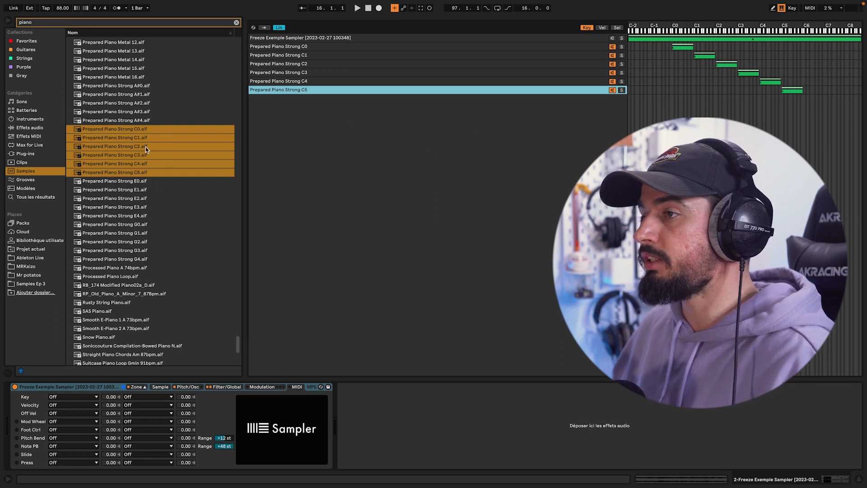
pyautogui.click(218, 161)
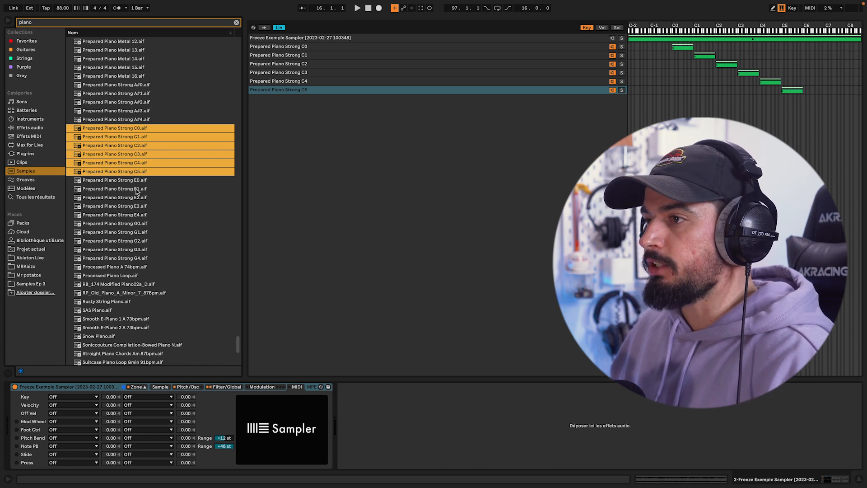
pyautogui.click(819, 39)
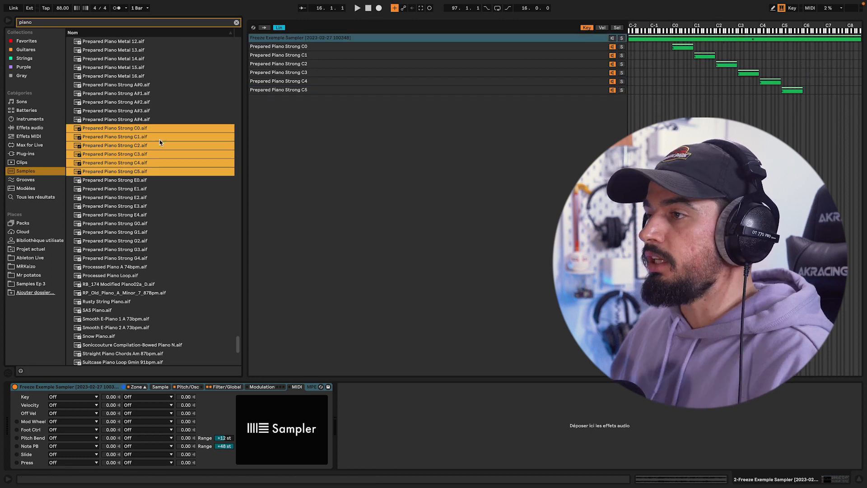
# Add Prepared Piano Strong C0 again as a separate layer and restrict its key zone to the C0 octave
pyautogui.click(134, 129)
pyautogui.moveTo(214, 144); pyautogui.dragTo(278, 143)
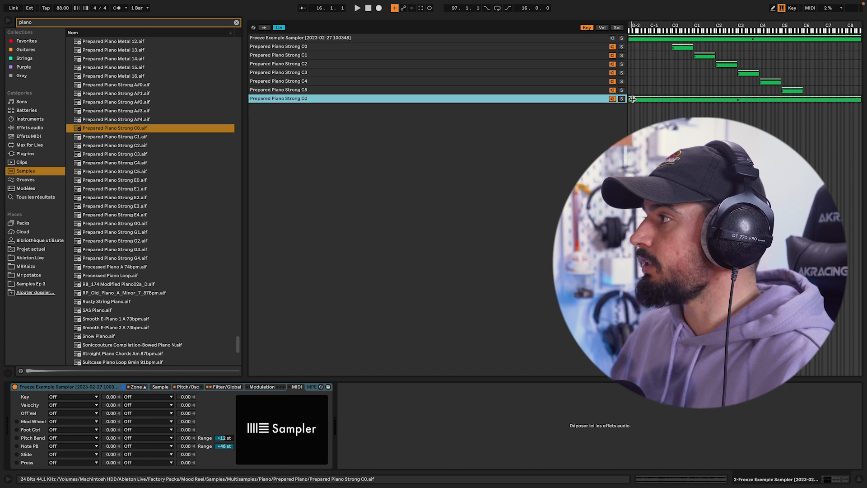
pyautogui.moveTo(631, 98); pyautogui.dragTo(738, 106)
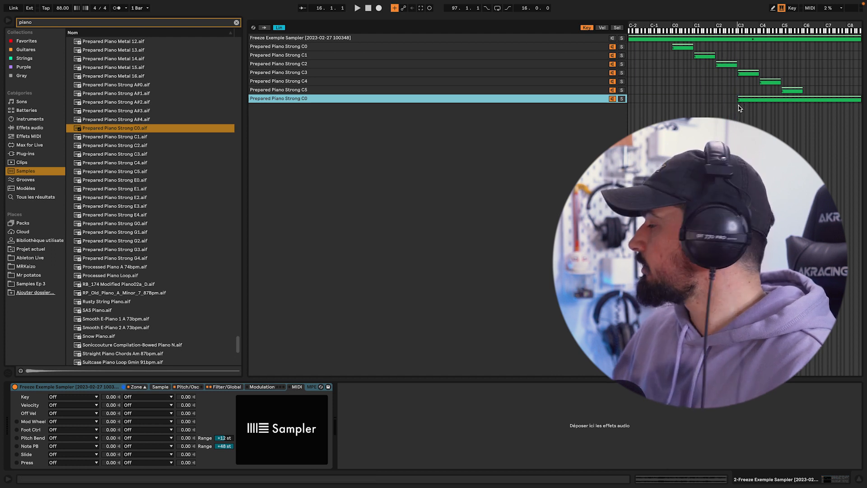
pyautogui.moveTo(861, 99); pyautogui.dragTo(679, 101)
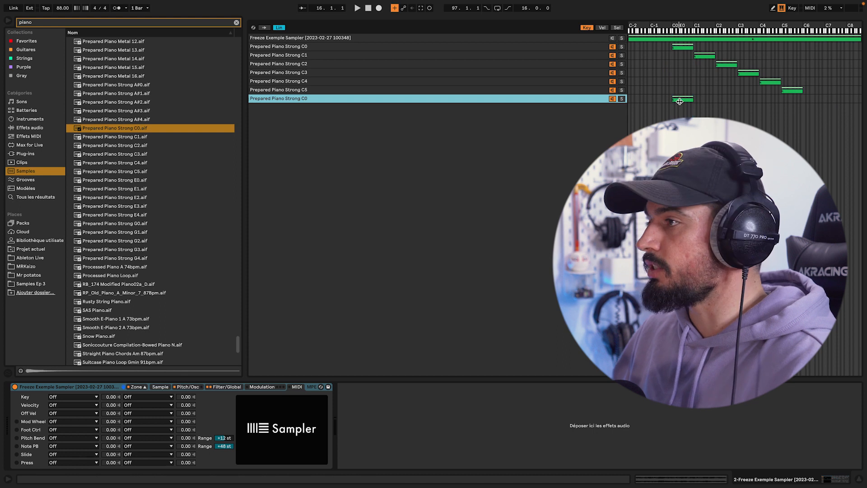